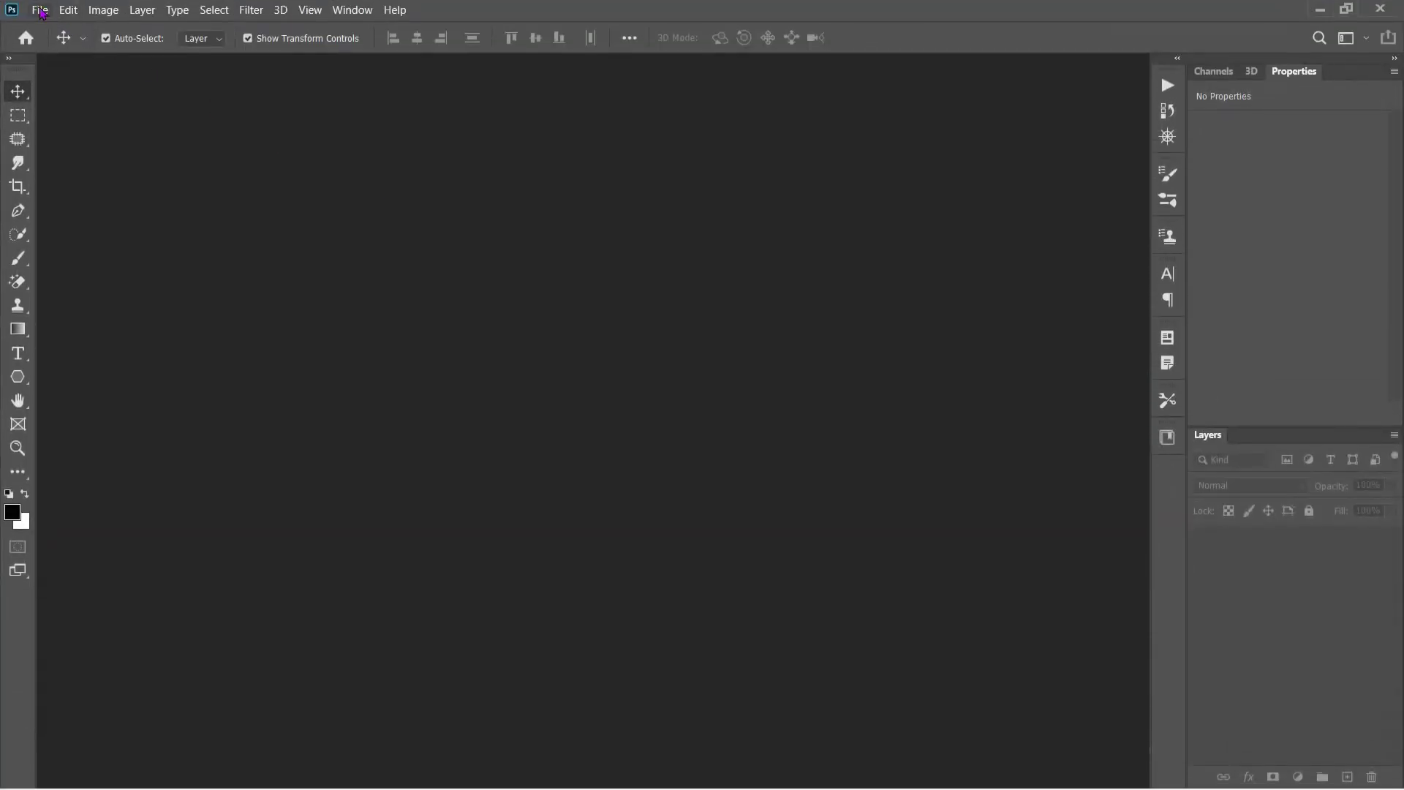
- Open pexels-sezer-arslan-3036909.jpg as a new document
click(41, 12)
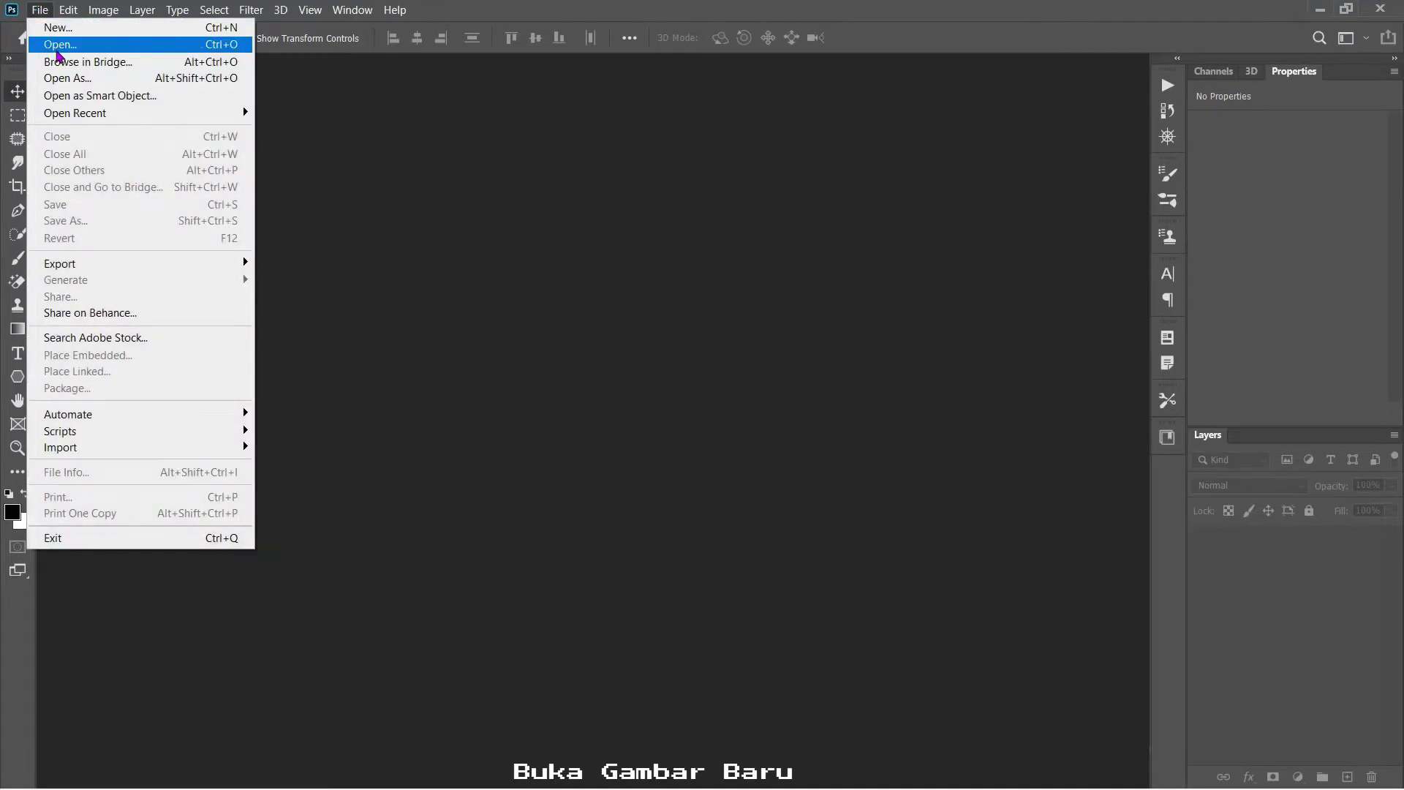
click(58, 48)
click(216, 176)
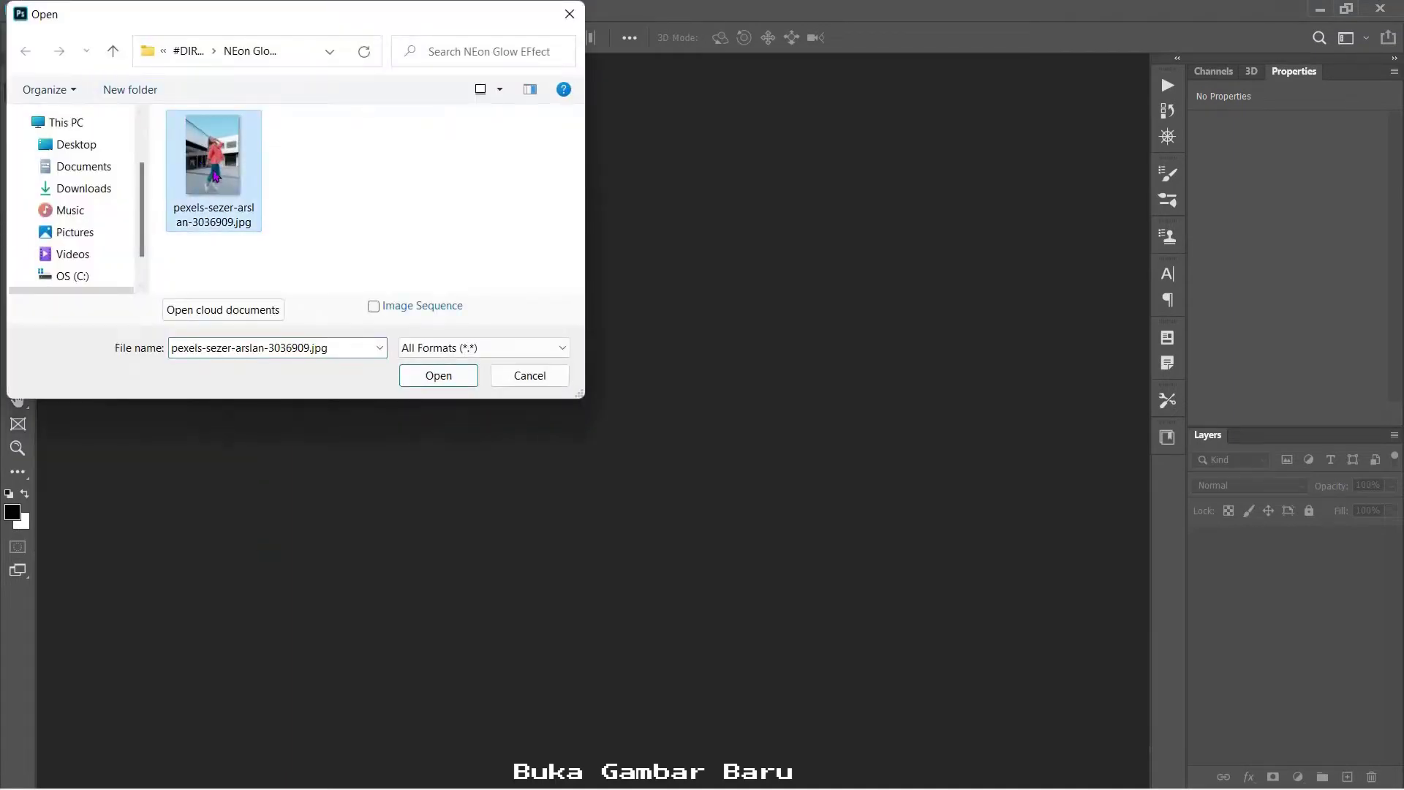
mouse_move(340, 278)
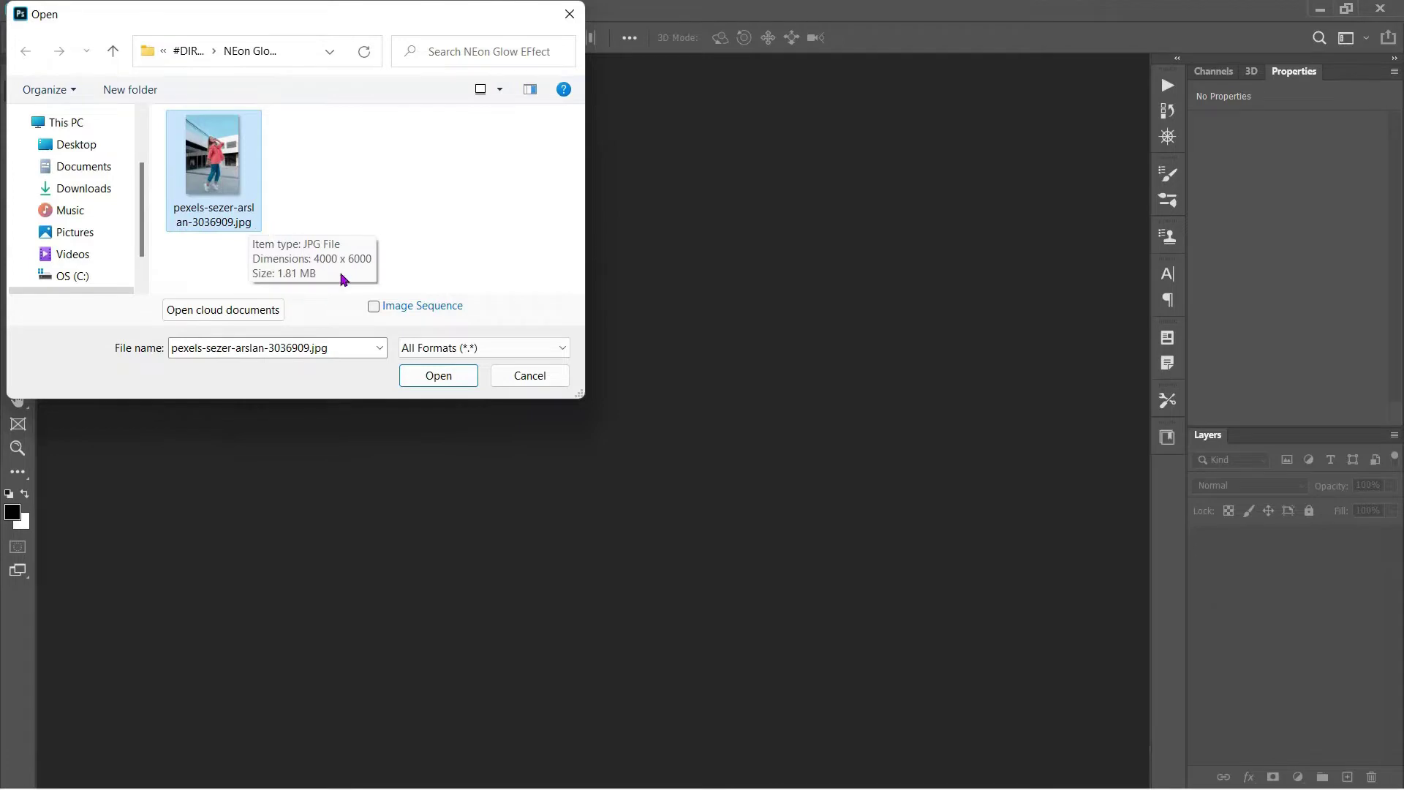
click(440, 379)
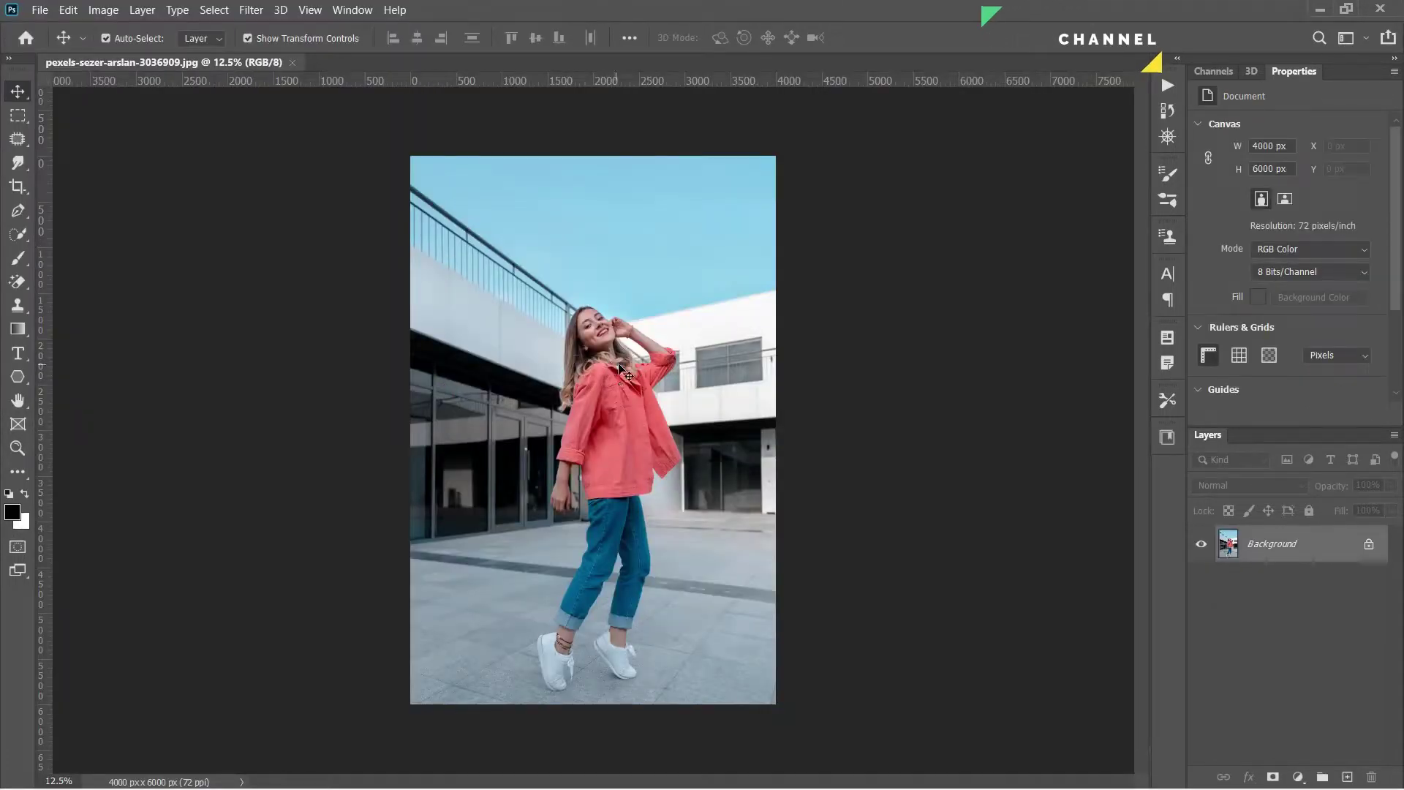
- Zoom in to about 24.5% so the woman's head and upper body fill the view
key(ctrl+plus)
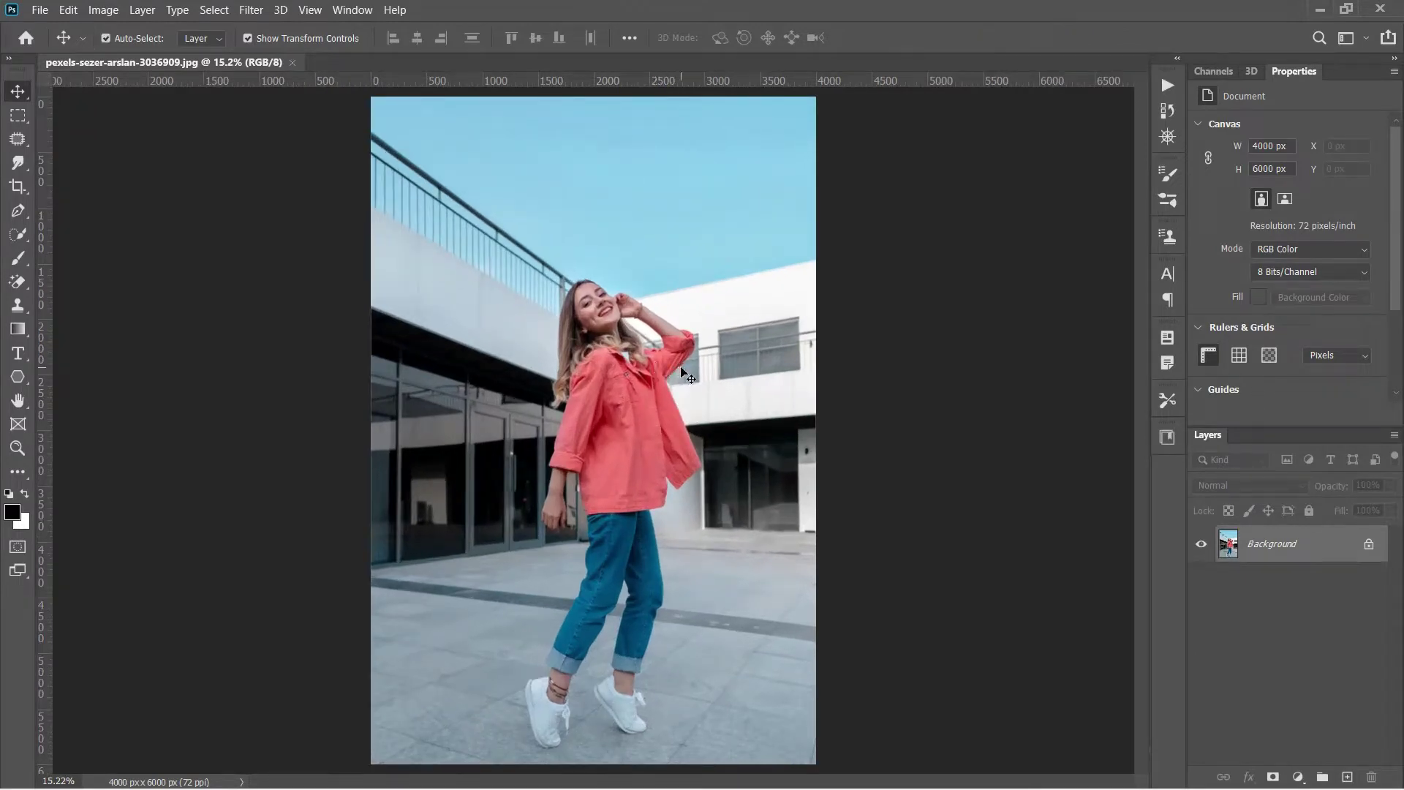
scroll(687, 372, up, 1)
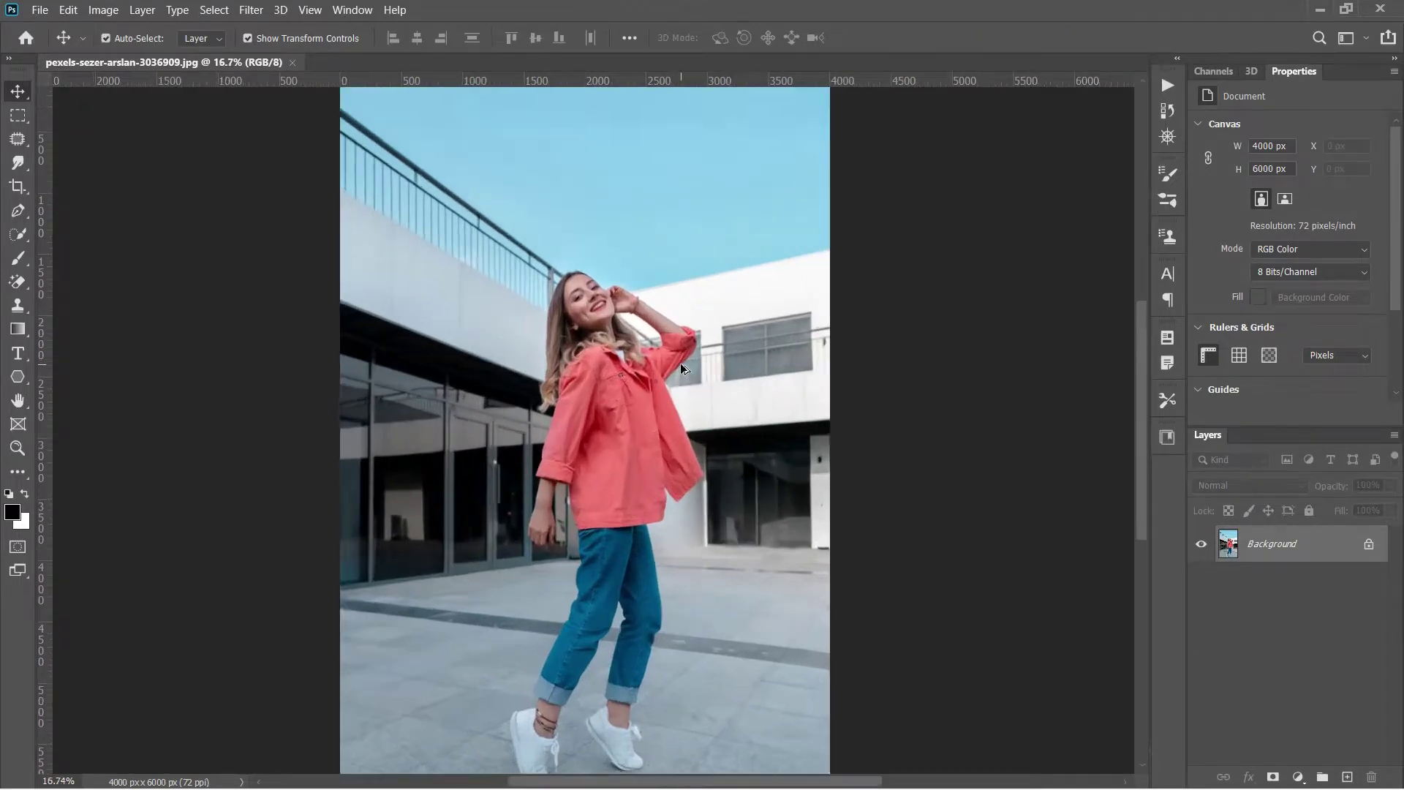
scroll(681, 363, up, 2)
scroll(679, 360, up, 1)
scroll(679, 357, up, 2)
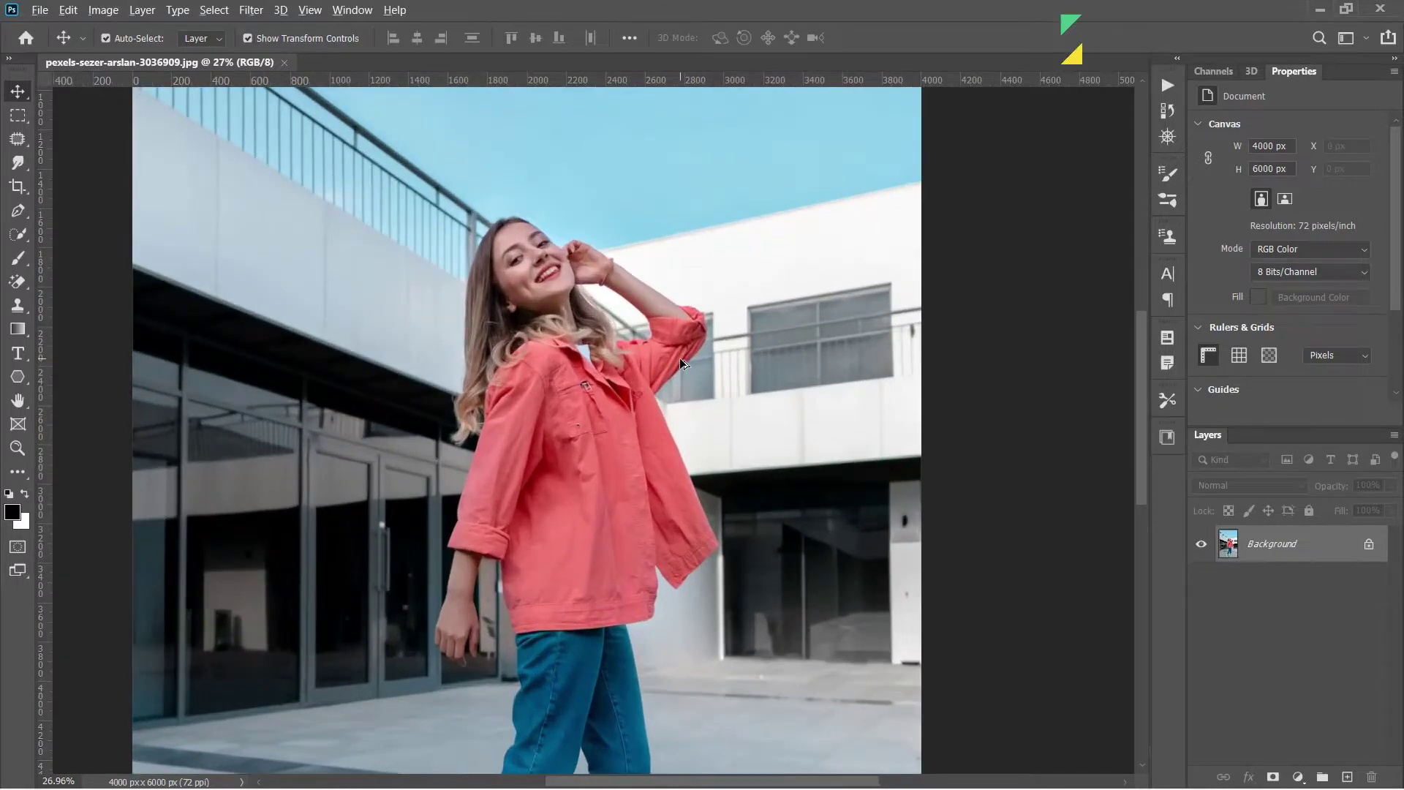
scroll(629, 351, up, 1)
scroll(582, 347, down, 1)
scroll(586, 355, left, 1)
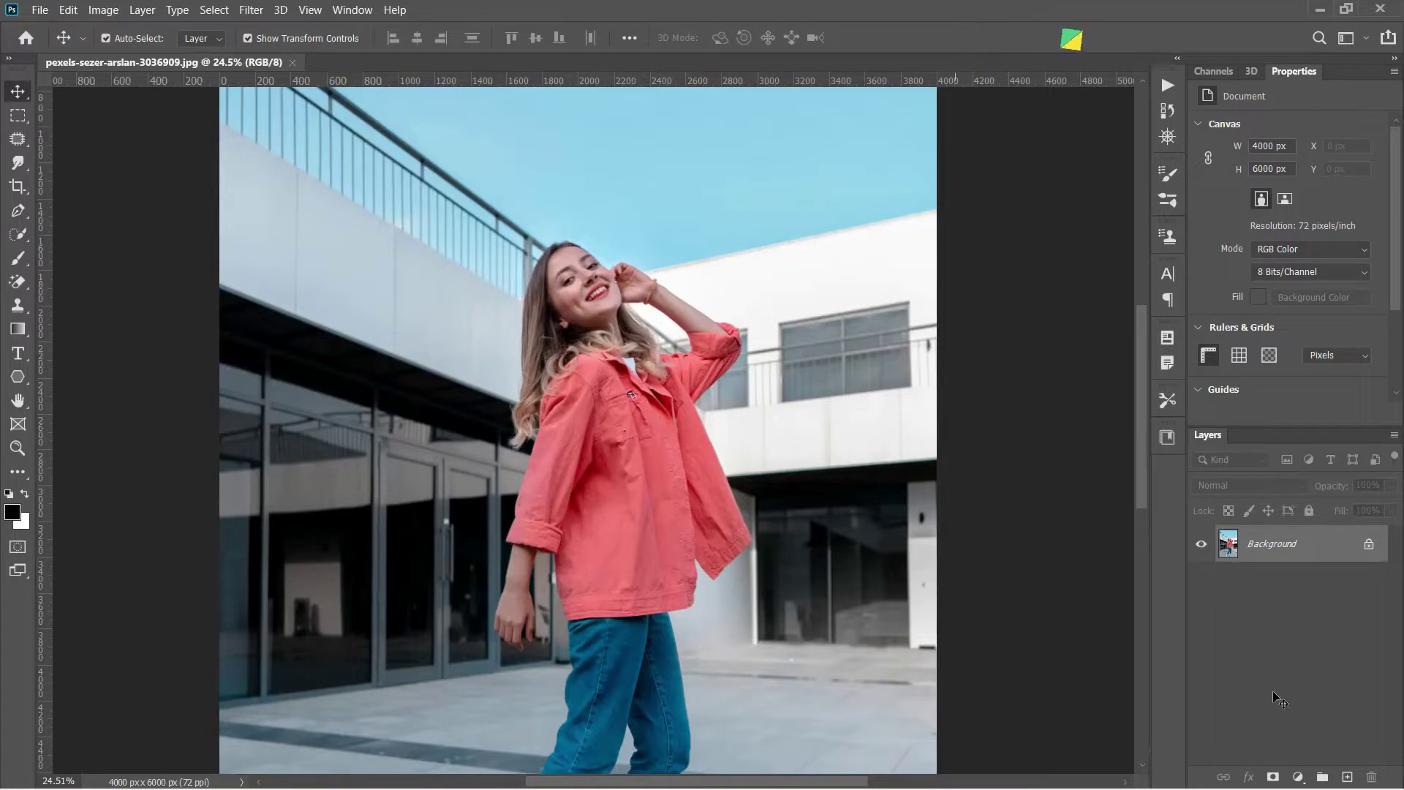
- Add a Color Lookup adjustment layer using the Moonlight.3DL lookup table
click(1300, 776)
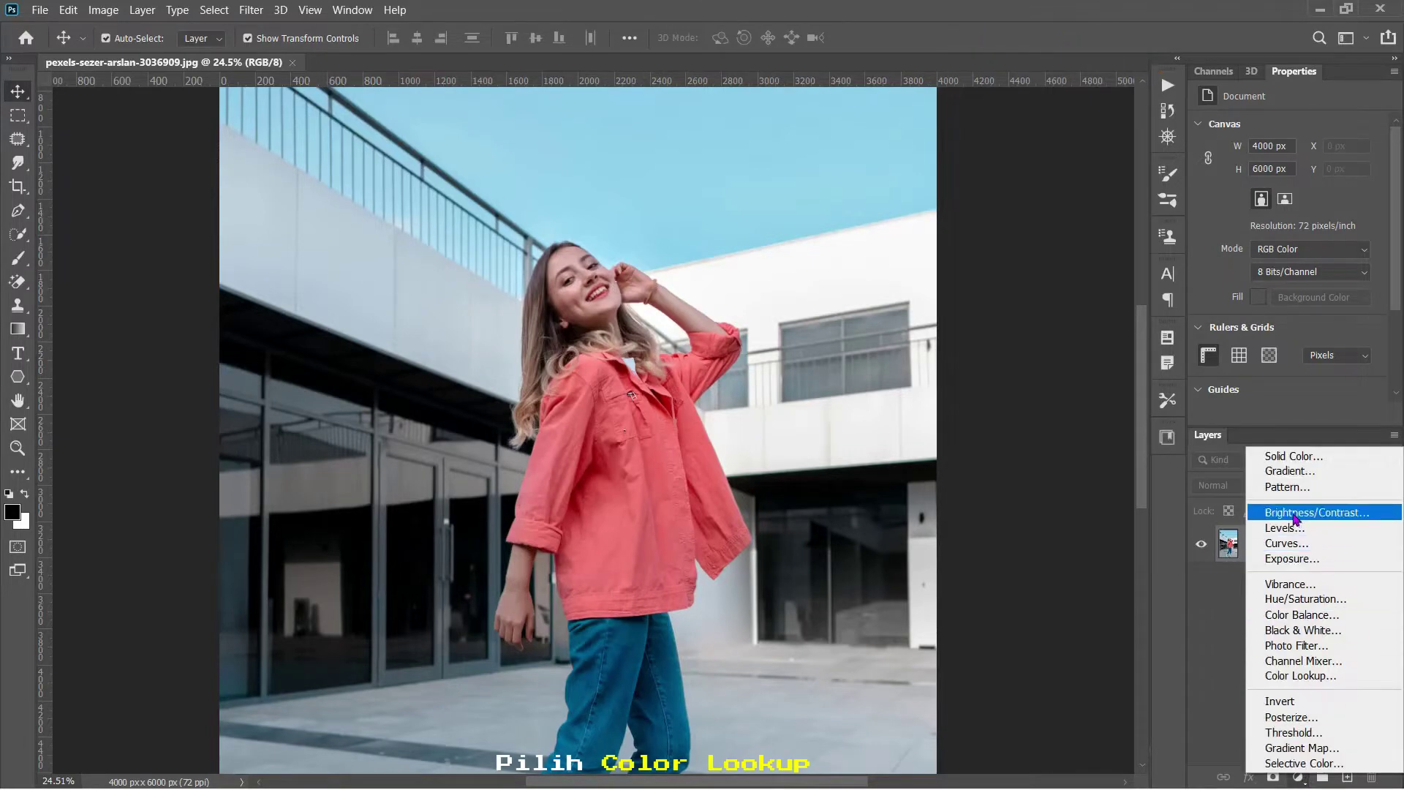
click(1293, 676)
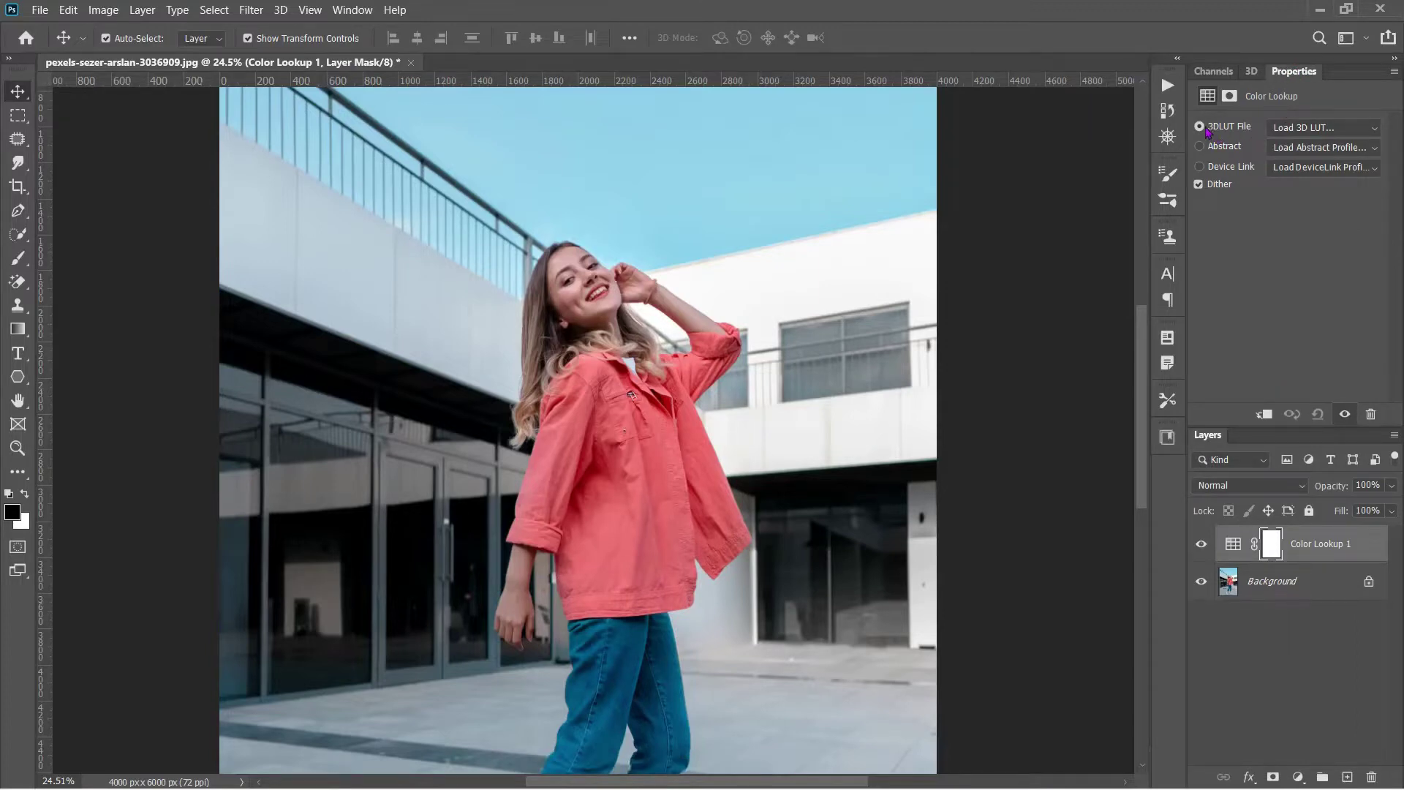
click(1292, 131)
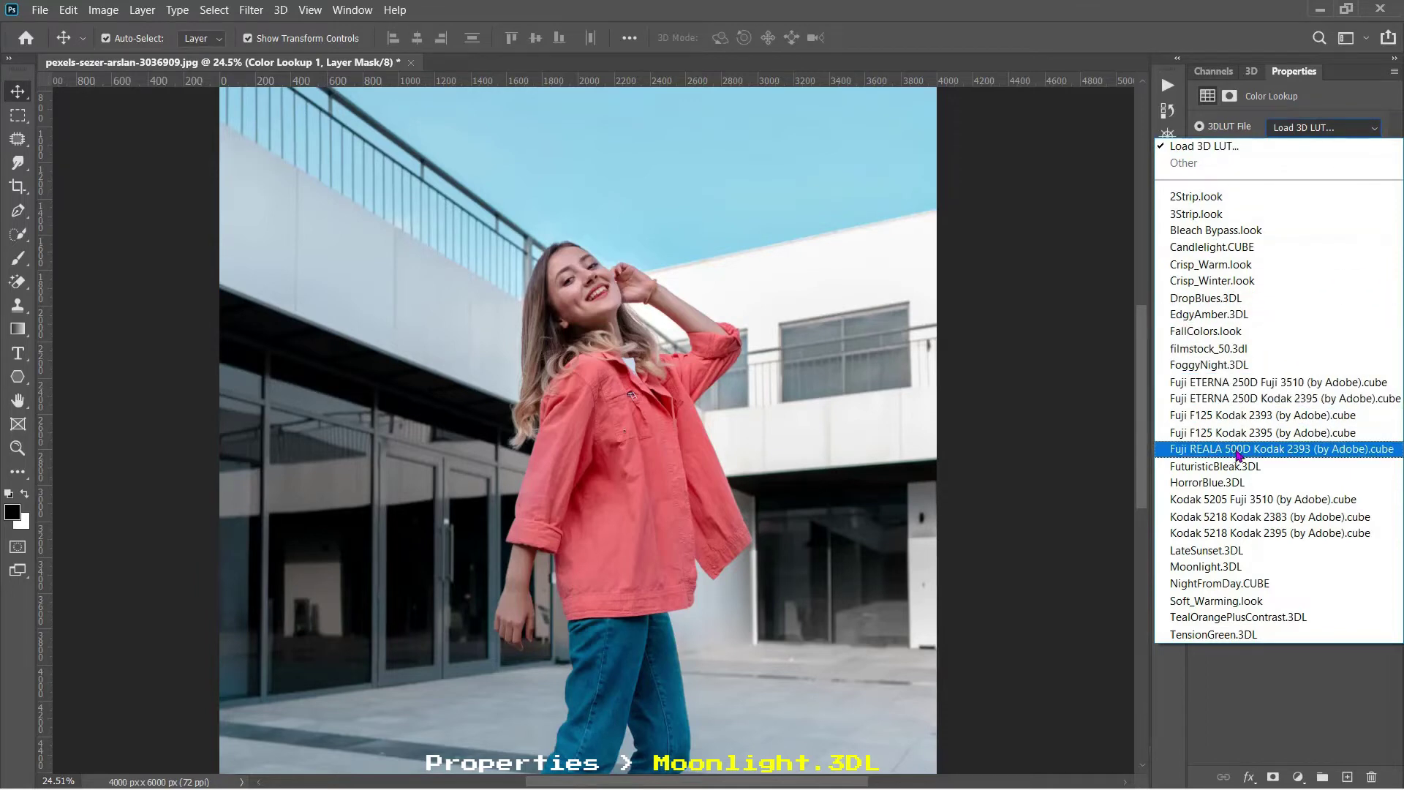
click(1226, 567)
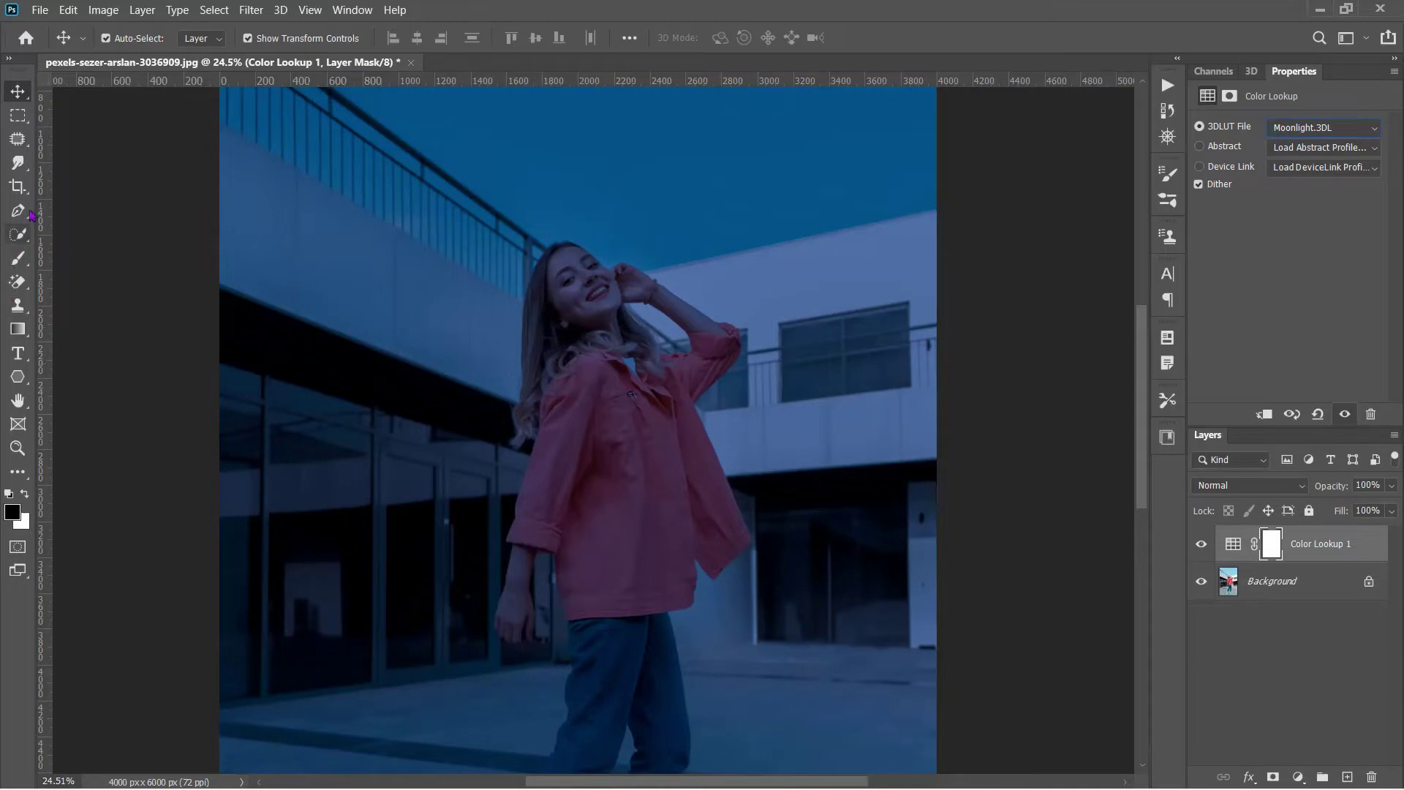
- Set up the Polygon tool in Shape mode with no fill, a 25 pt stroke and 3 sides
click(17, 376)
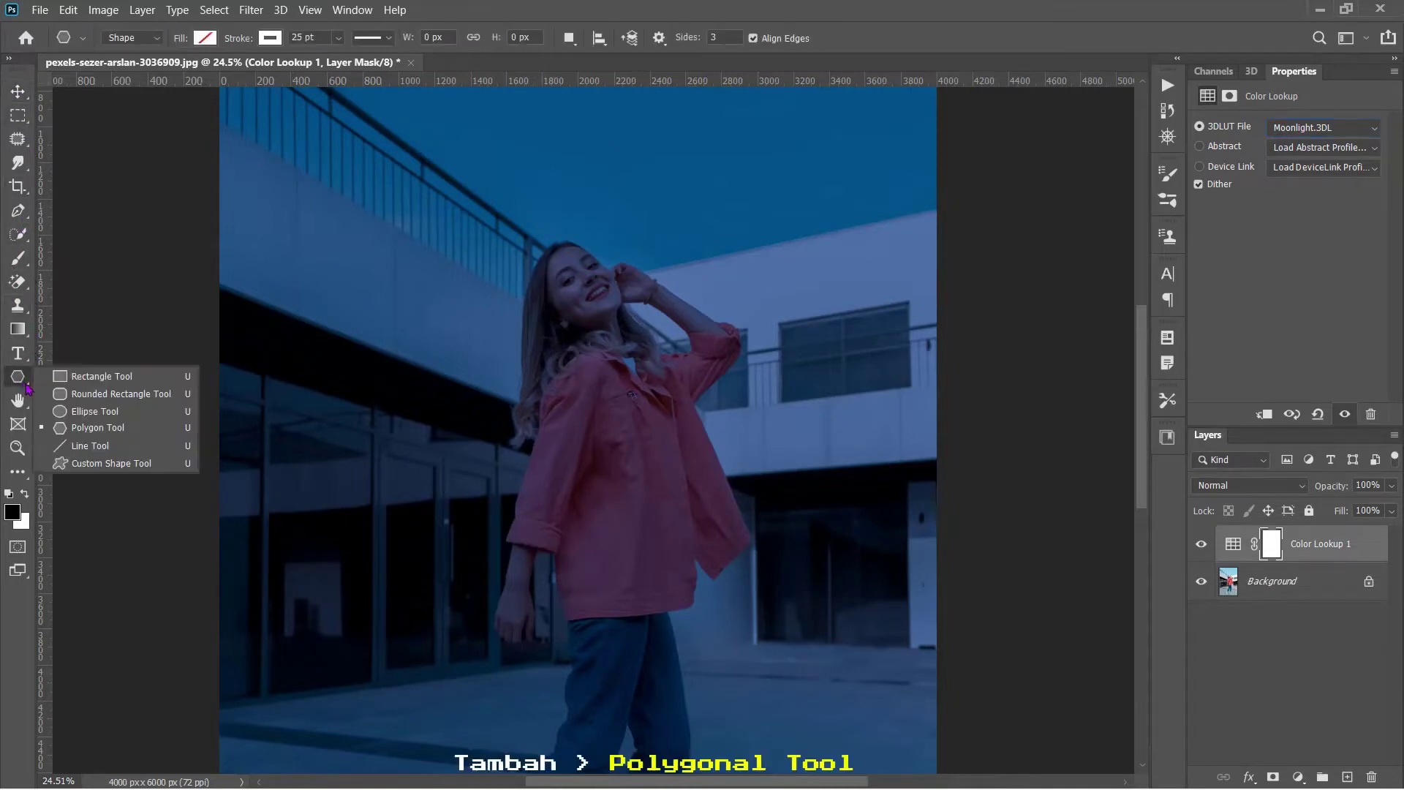
click(86, 436)
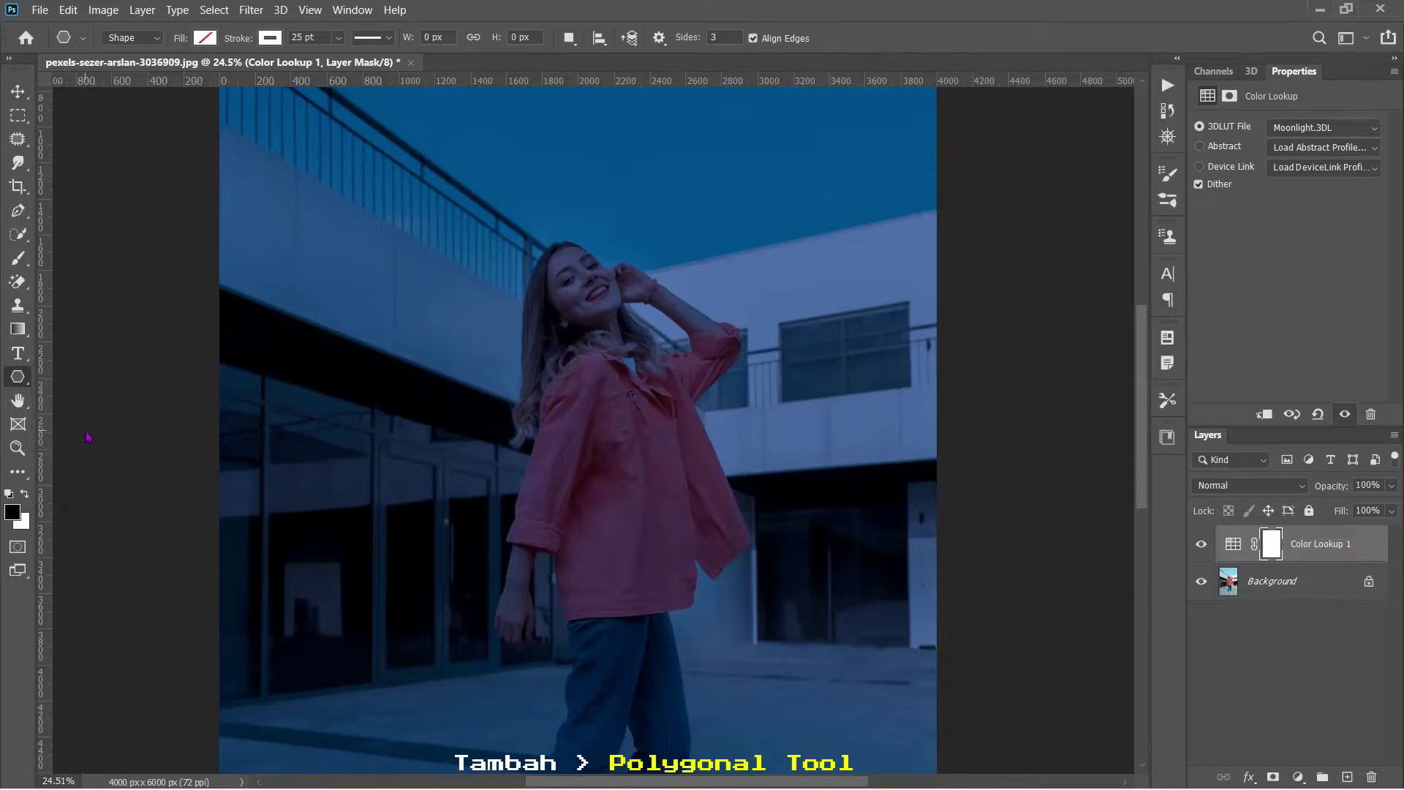
click(131, 37)
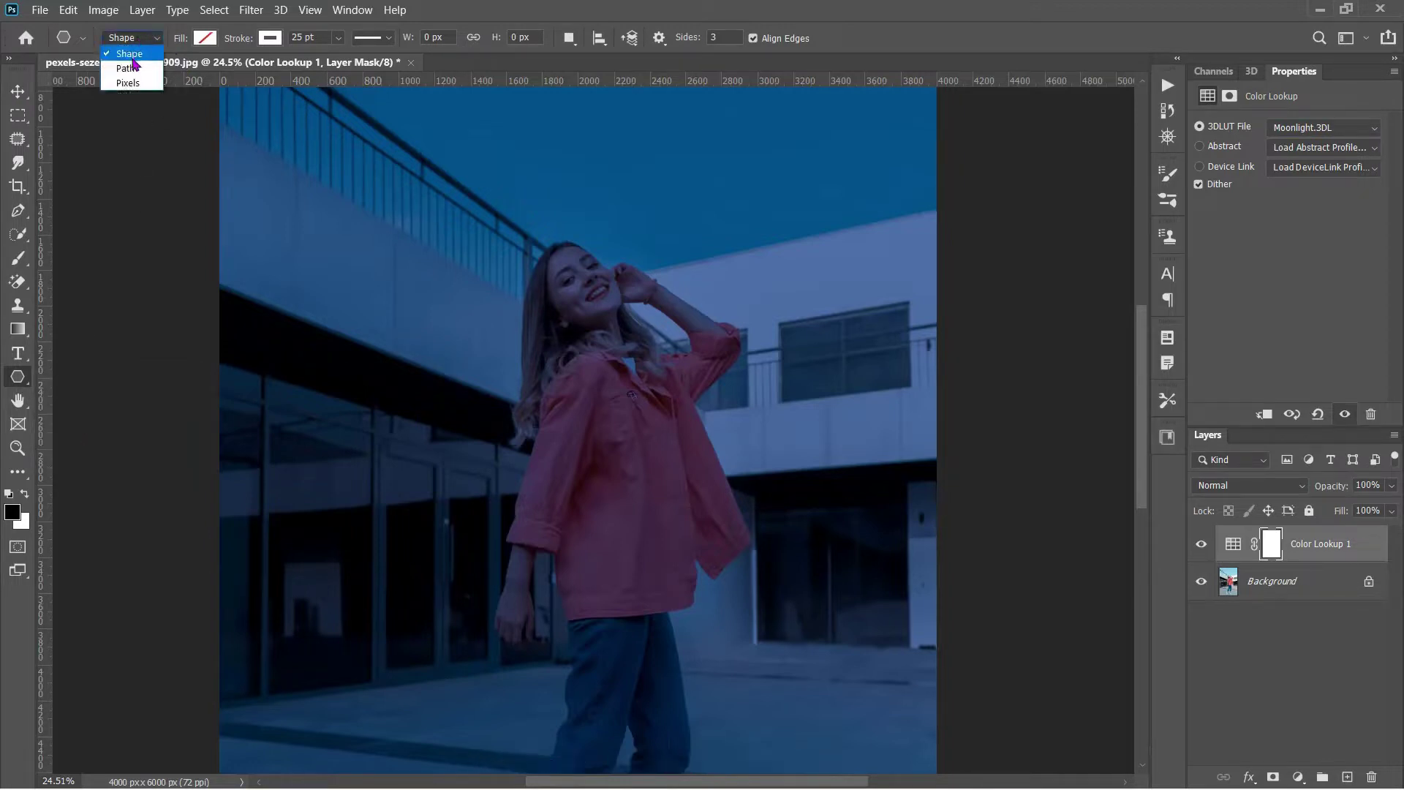
click(128, 55)
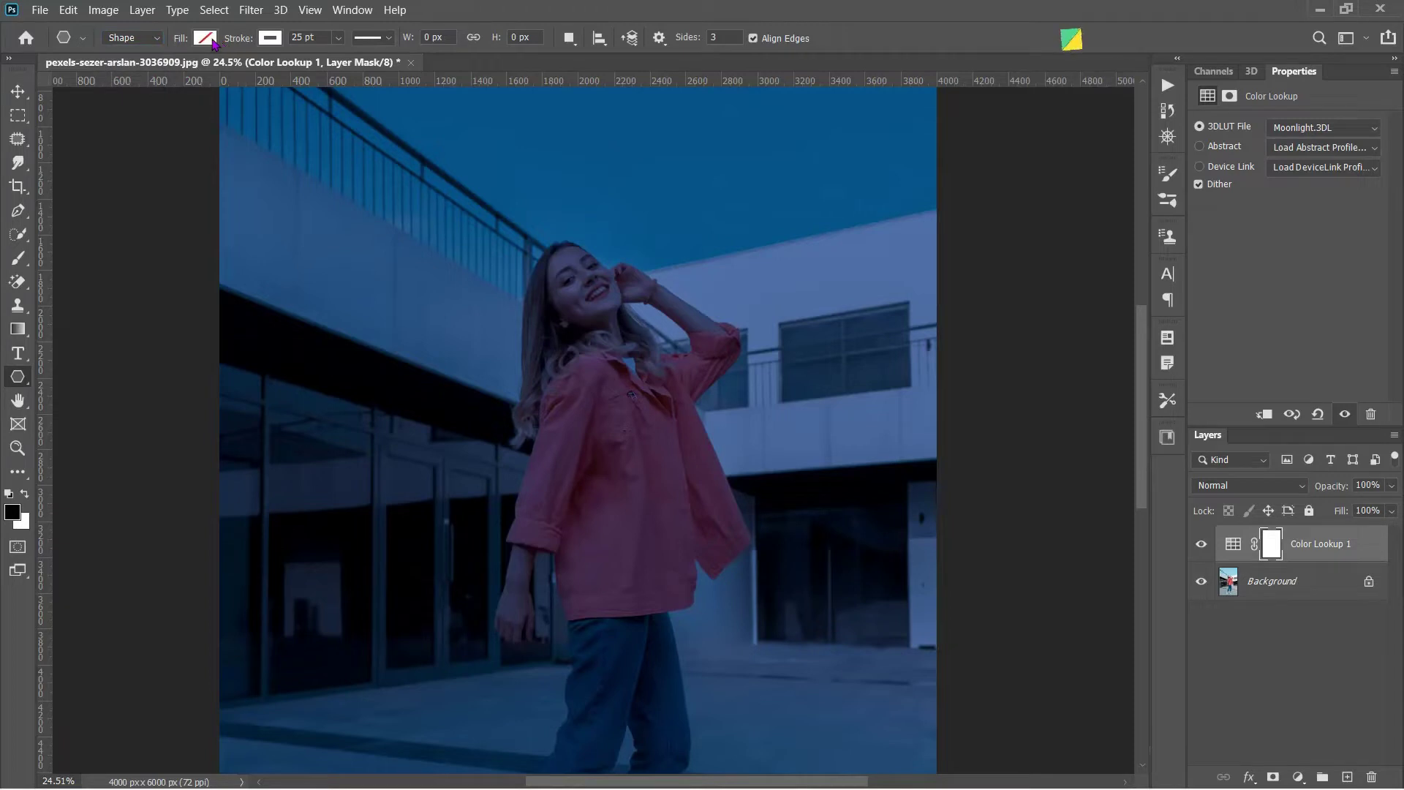
click(205, 38)
click(270, 40)
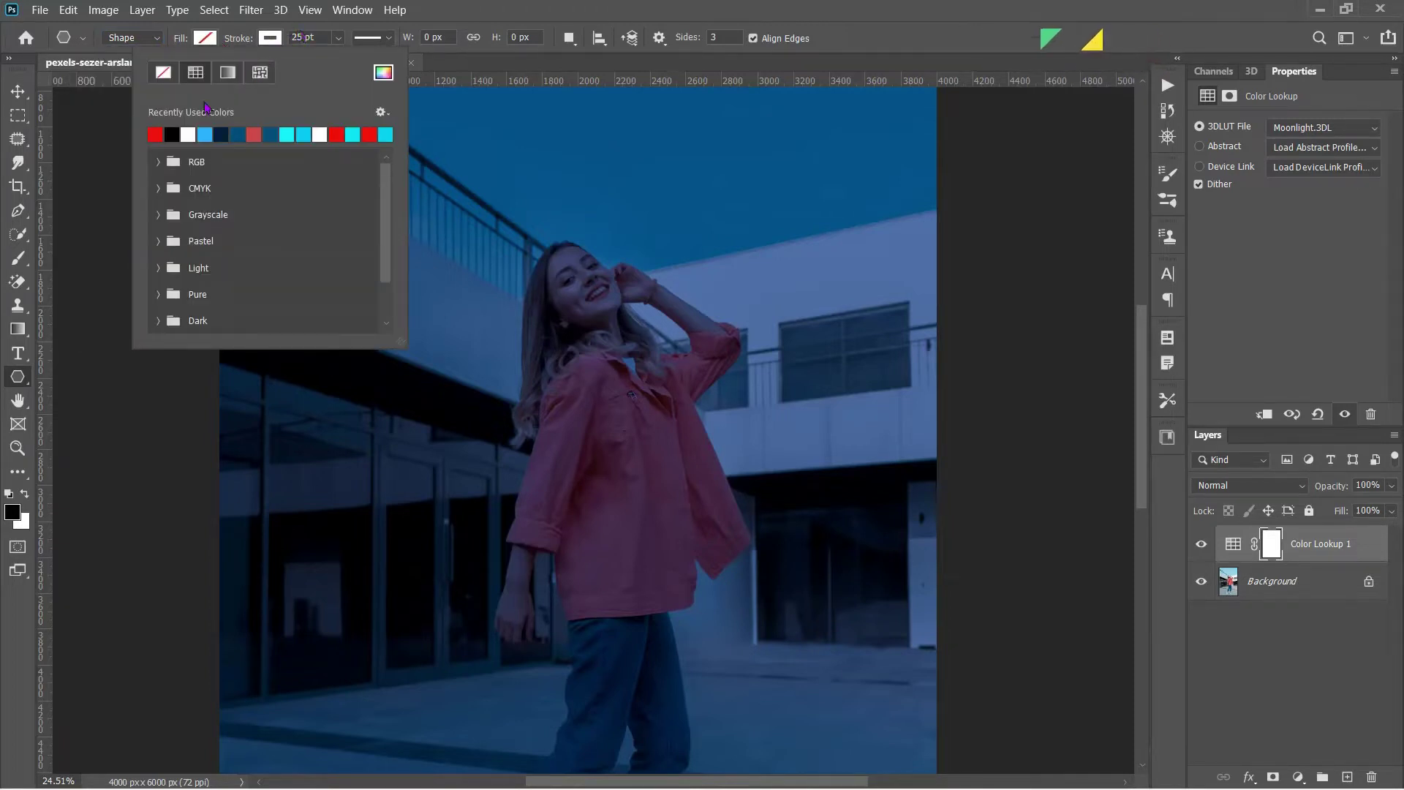
click(302, 38)
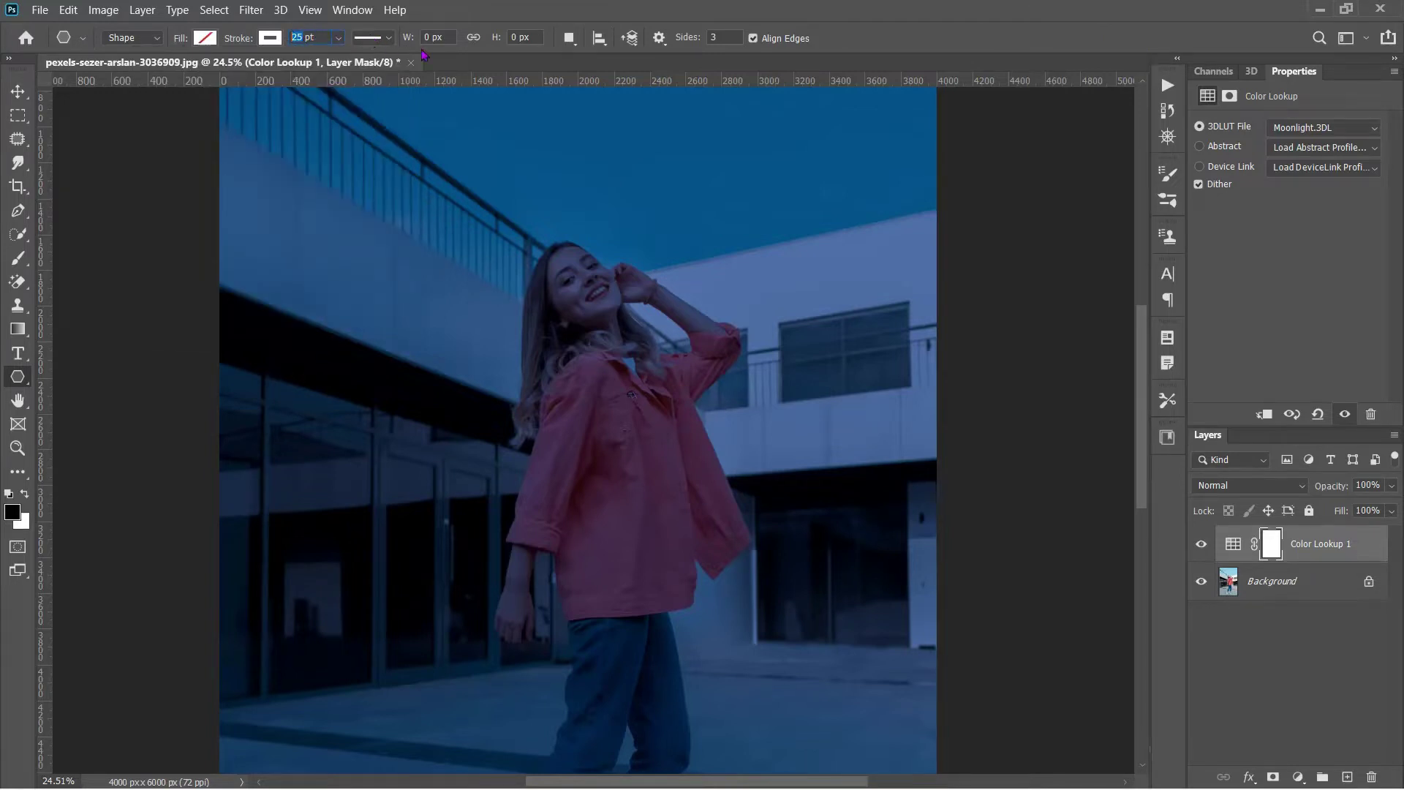
click(738, 35)
- Draw a triangle outline and transform it to frame the woman's head and shoulders
drag(470, 207, 614, 333)
key(v)
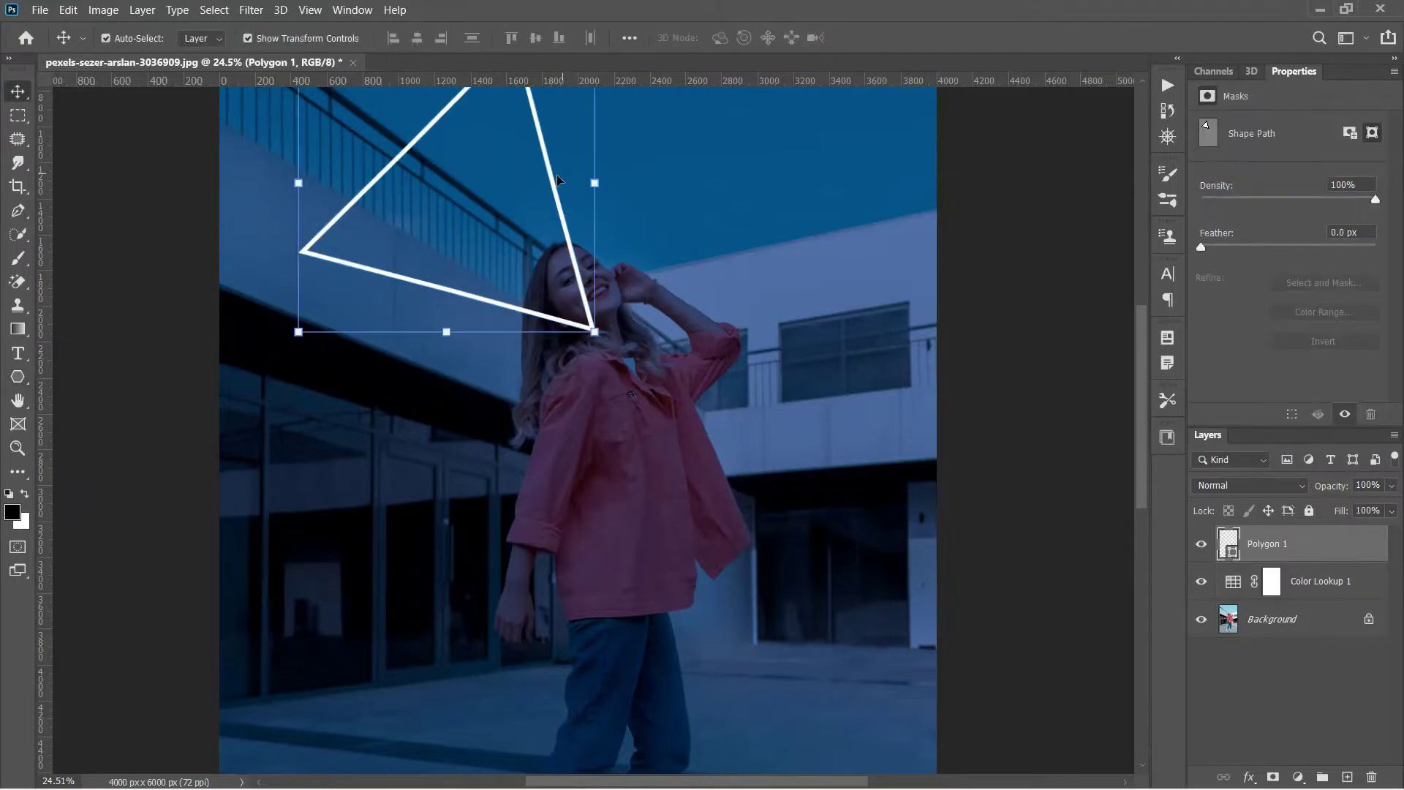
drag(552, 185, 701, 317)
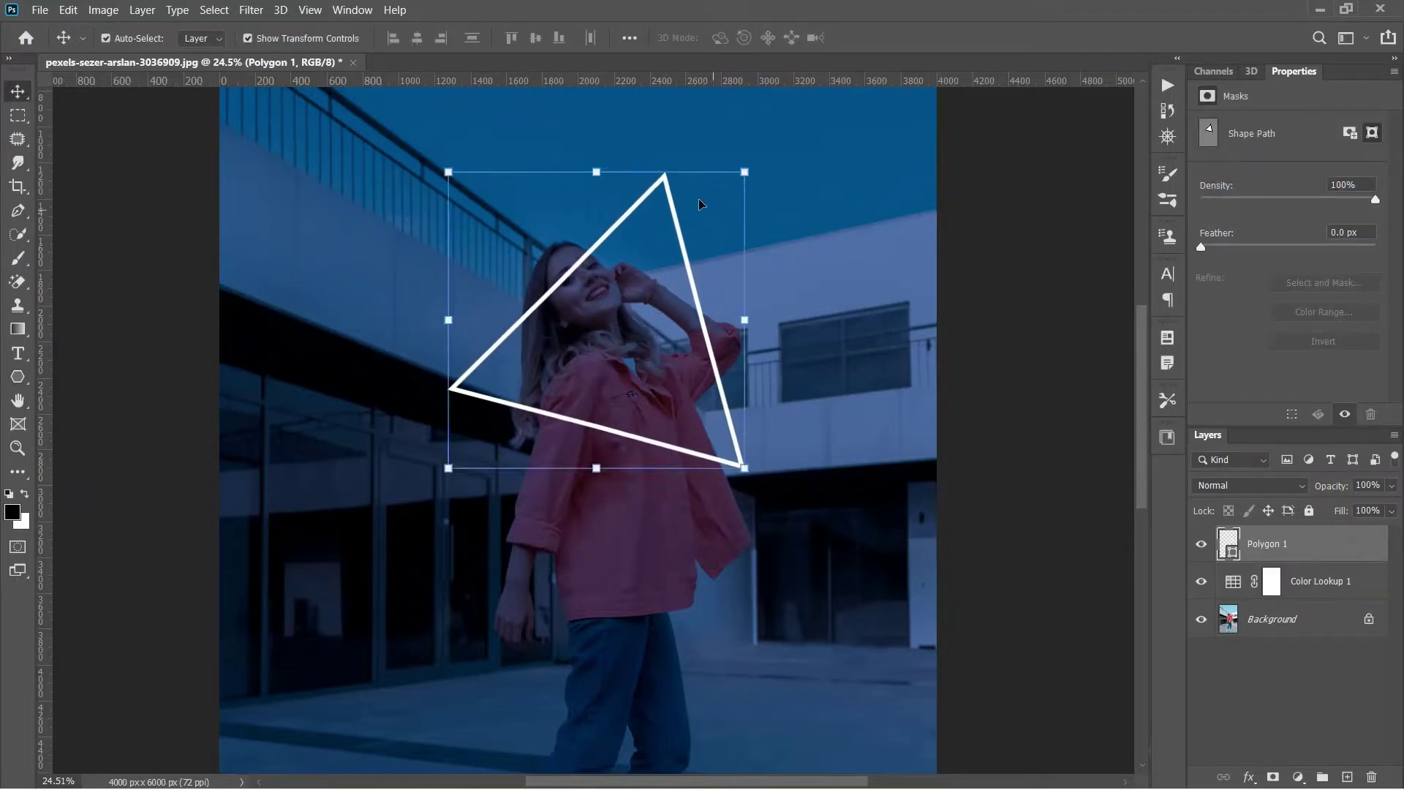
drag(596, 172, 598, 192)
drag(701, 321, 693, 325)
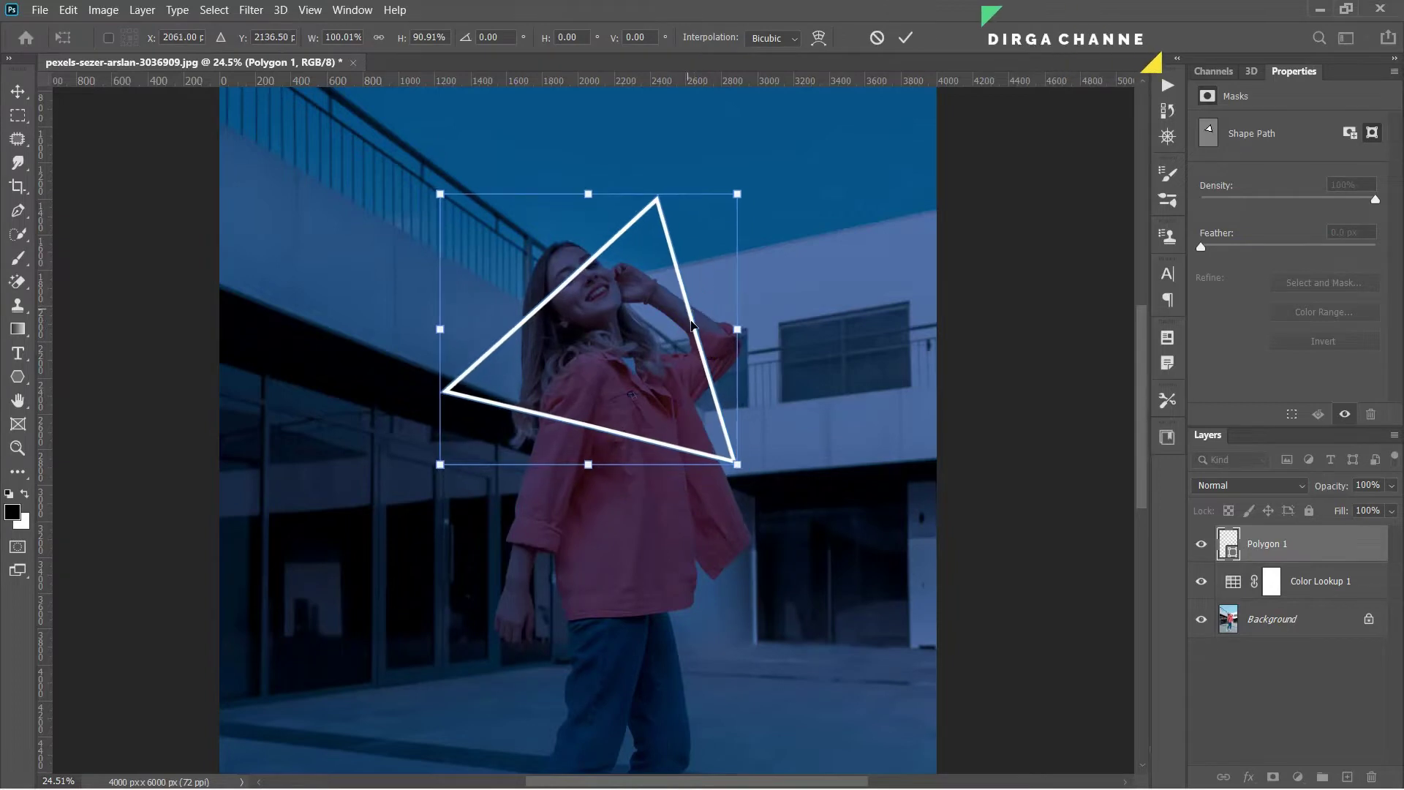
key(Return)
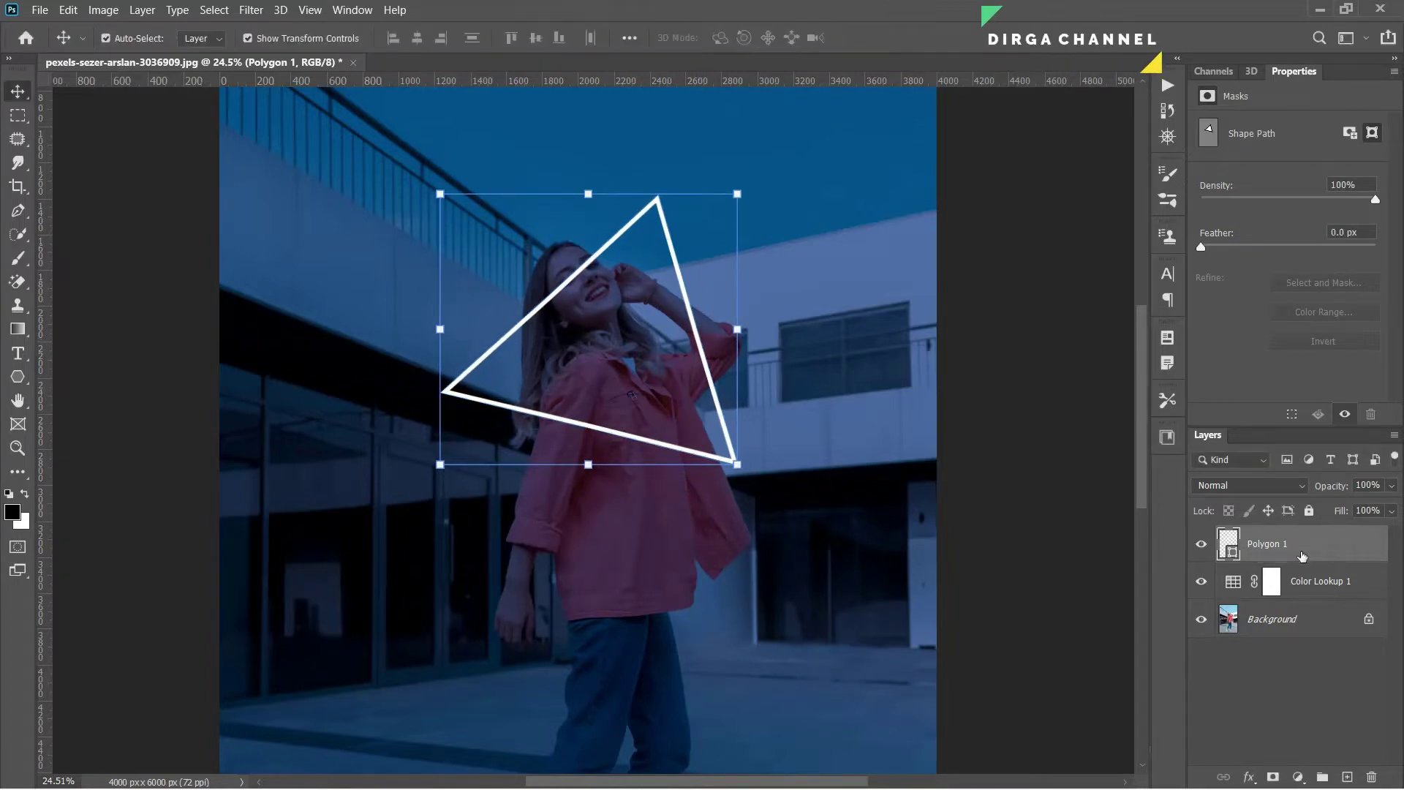
- Rename the triangle layer to NEON
double_click(1264, 545)
text(NEON)
key(Return)
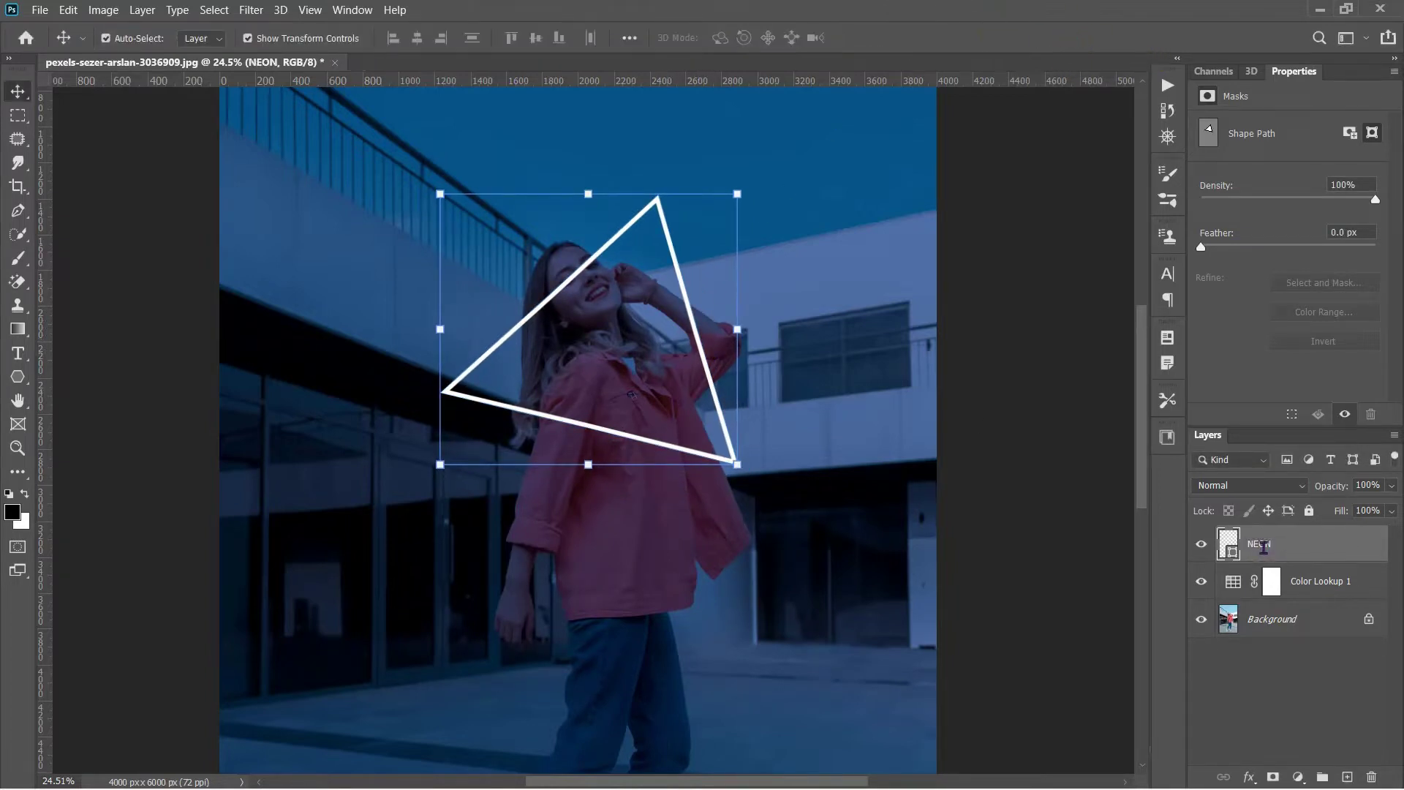
- Add an Outer Glow to the NEON layer in Screen mode at 90% opacity
right_click(1263, 547)
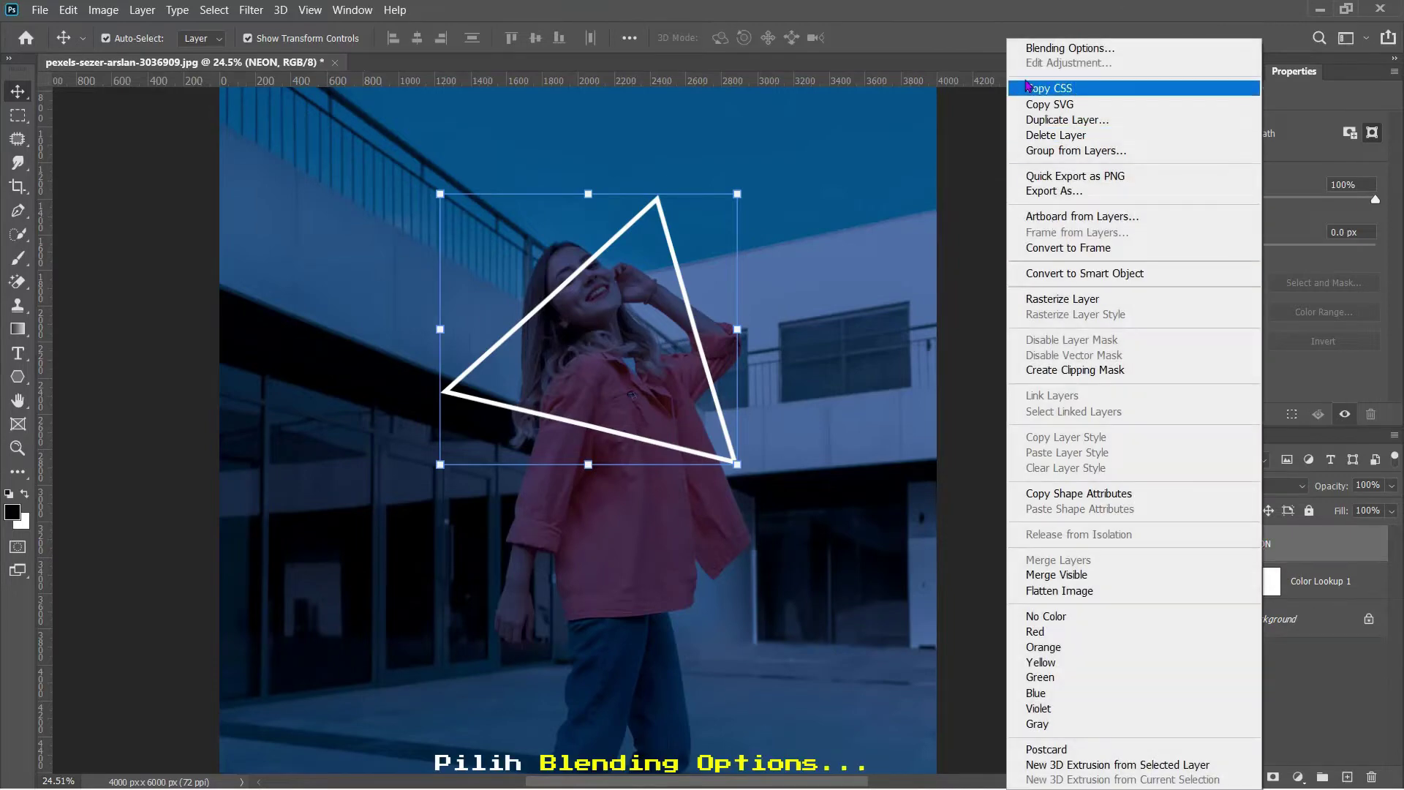
click(1044, 48)
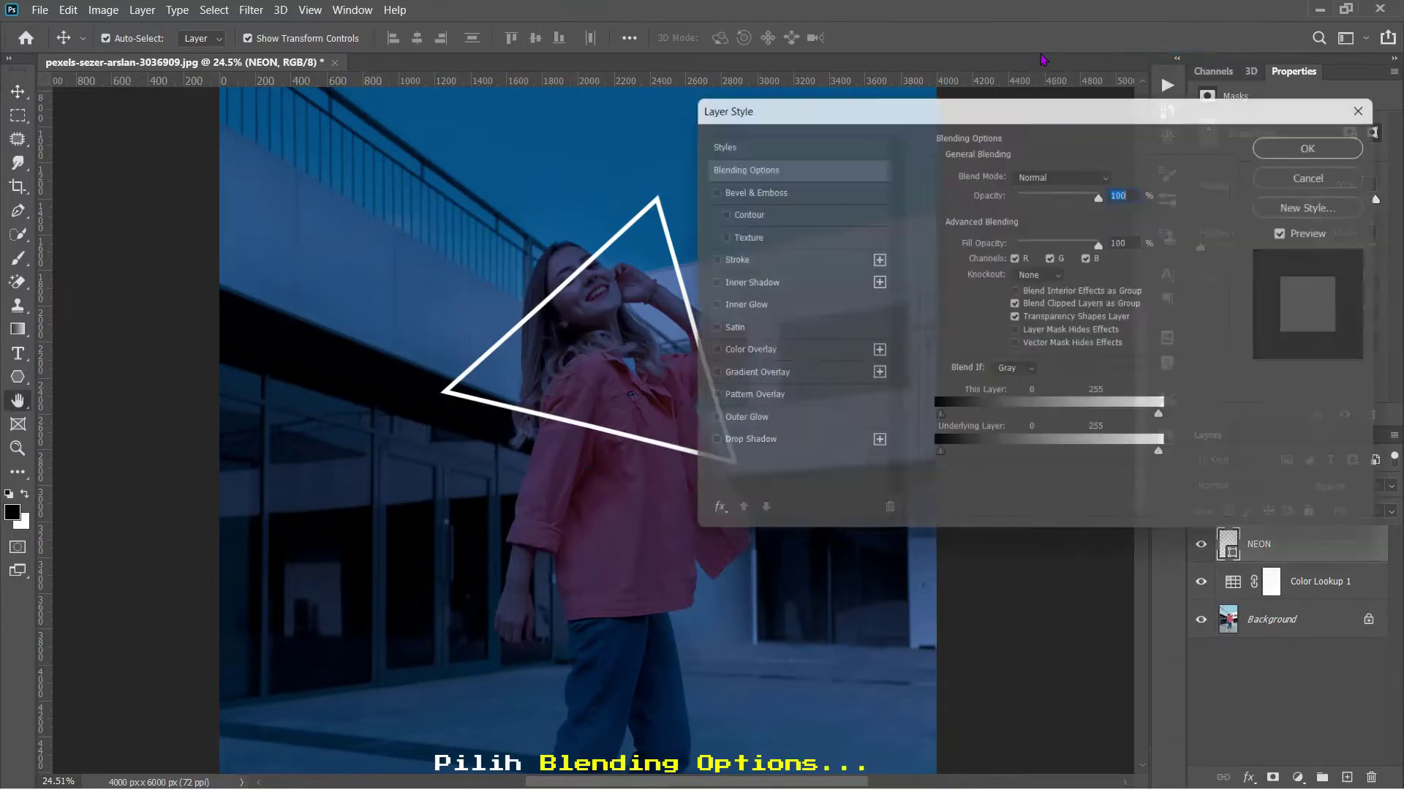
click(755, 424)
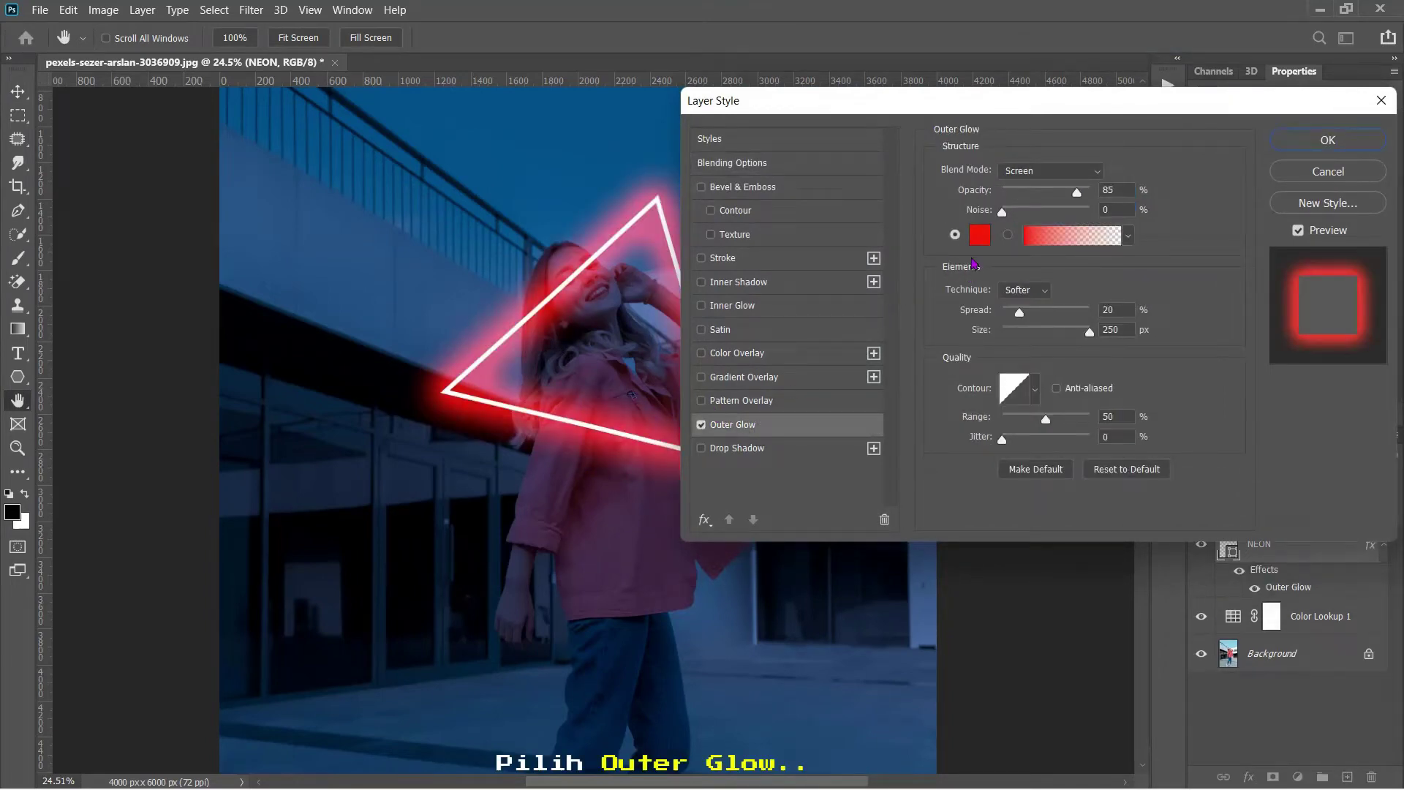
click(1049, 170)
click(1108, 189)
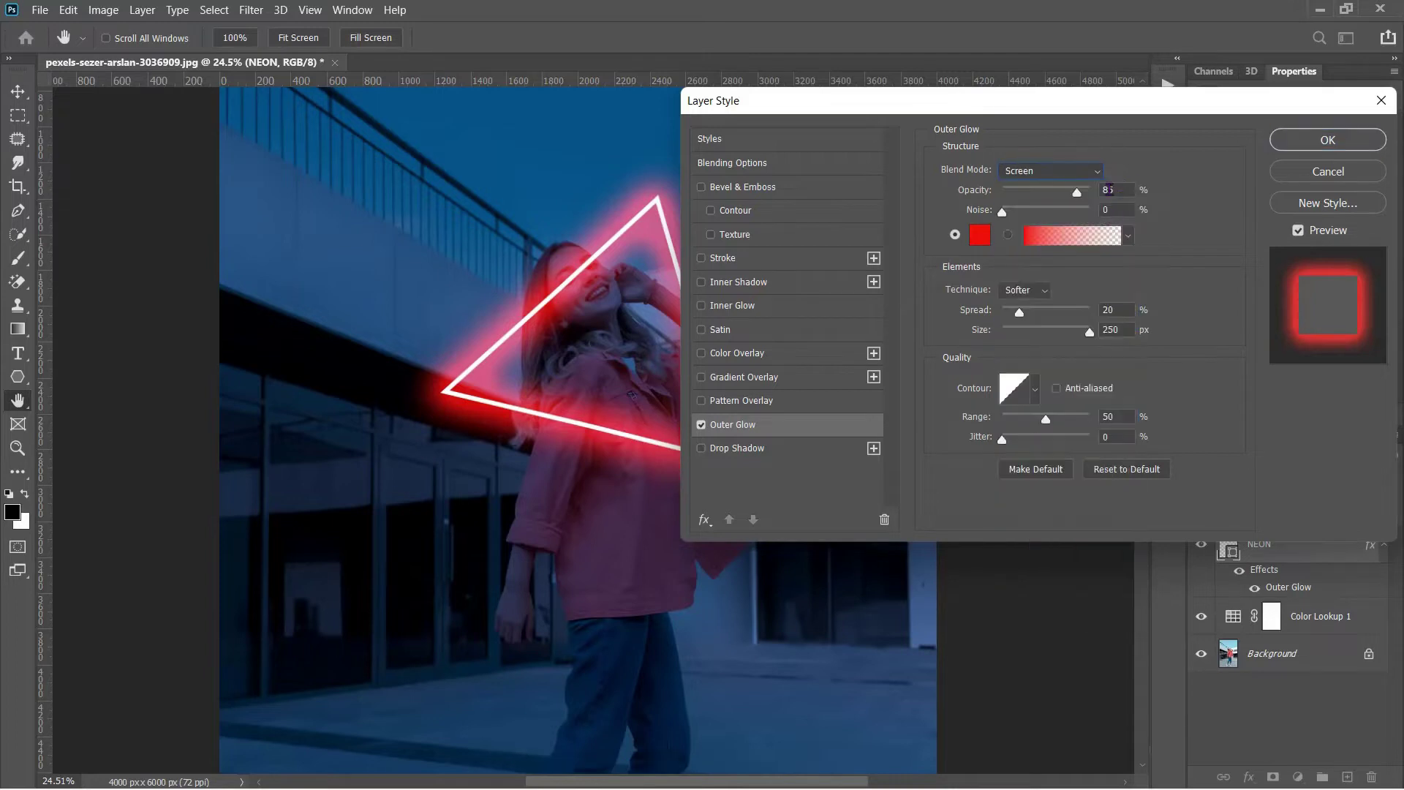
text(90)
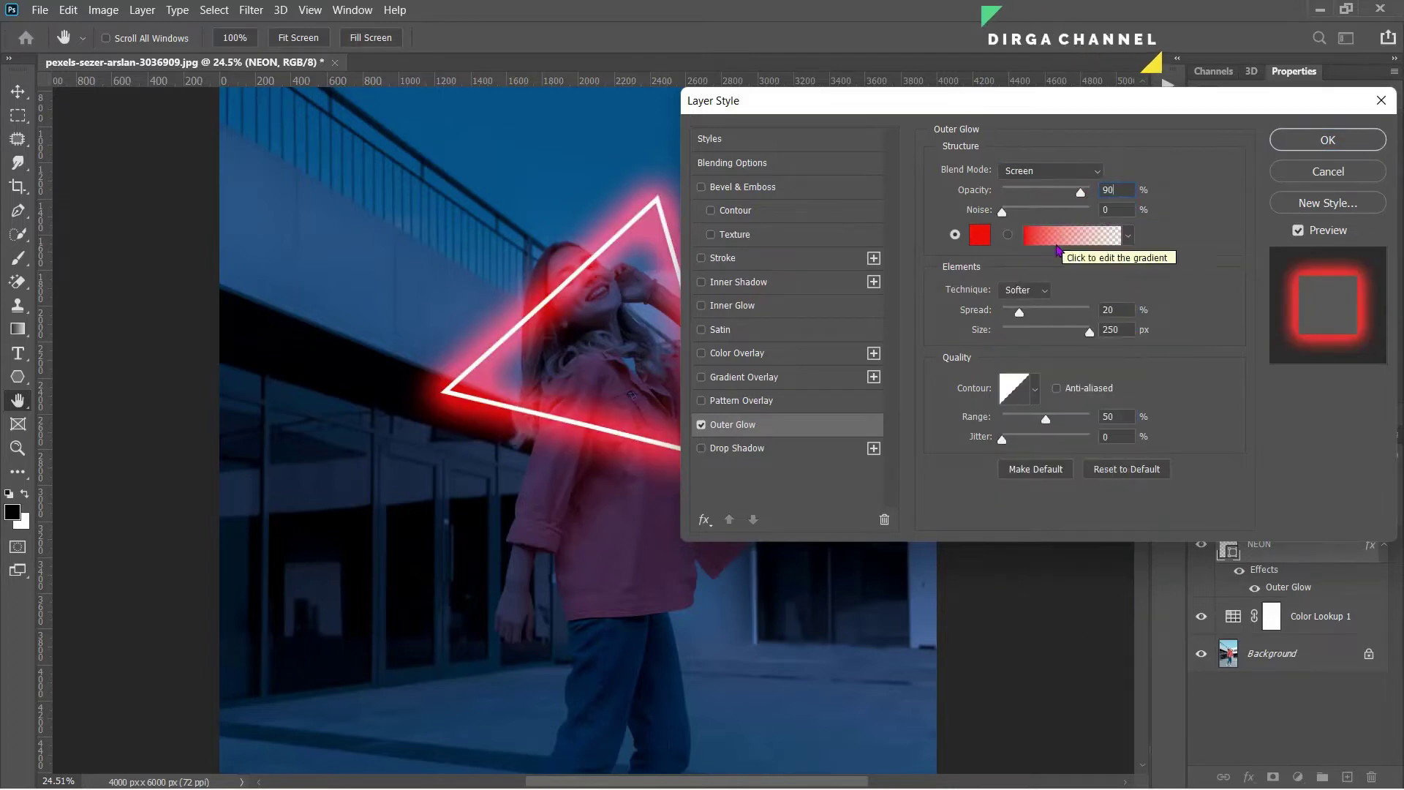
- Set the glow spread to 20 and size to 250, then apply the style
click(1024, 290)
double_click(1108, 310)
text(25)
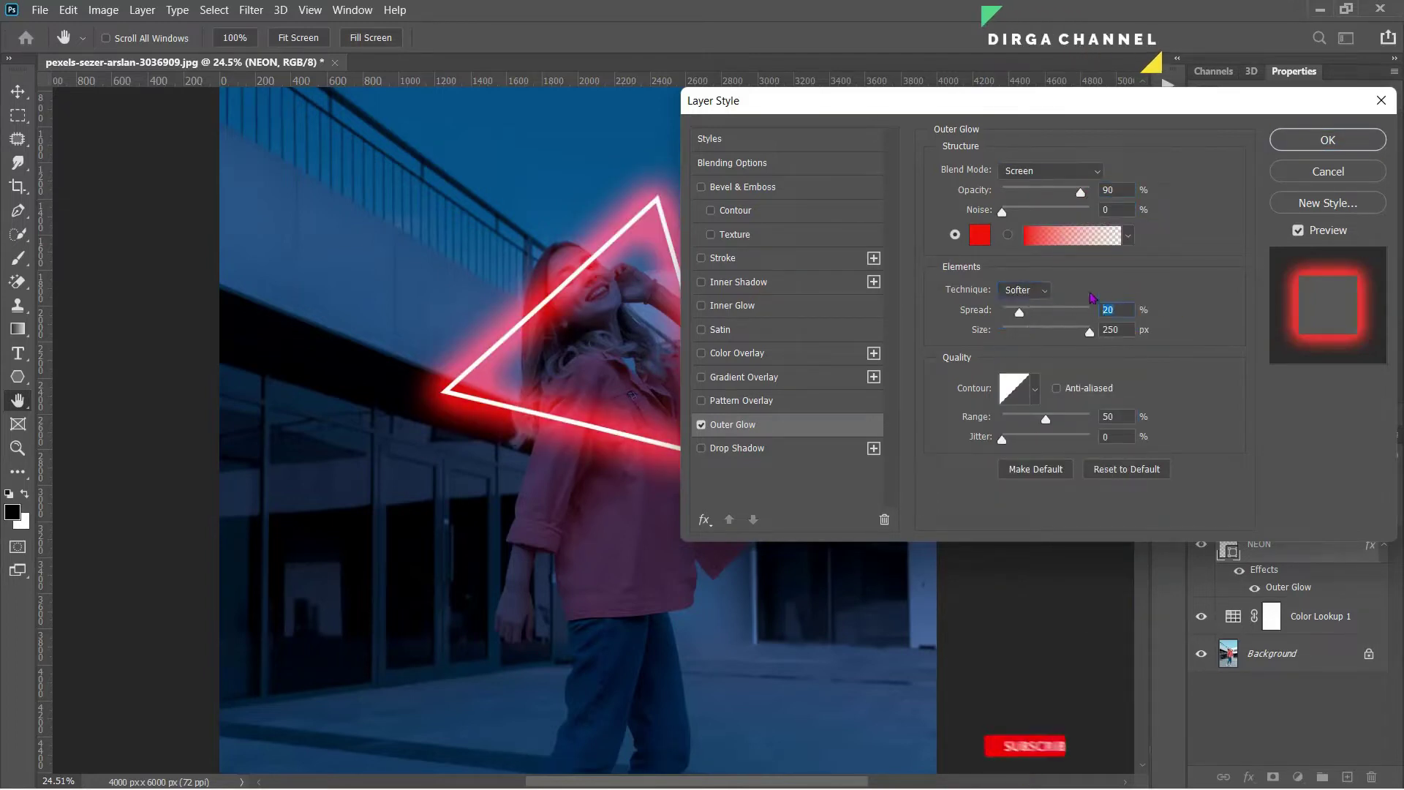
text(20)
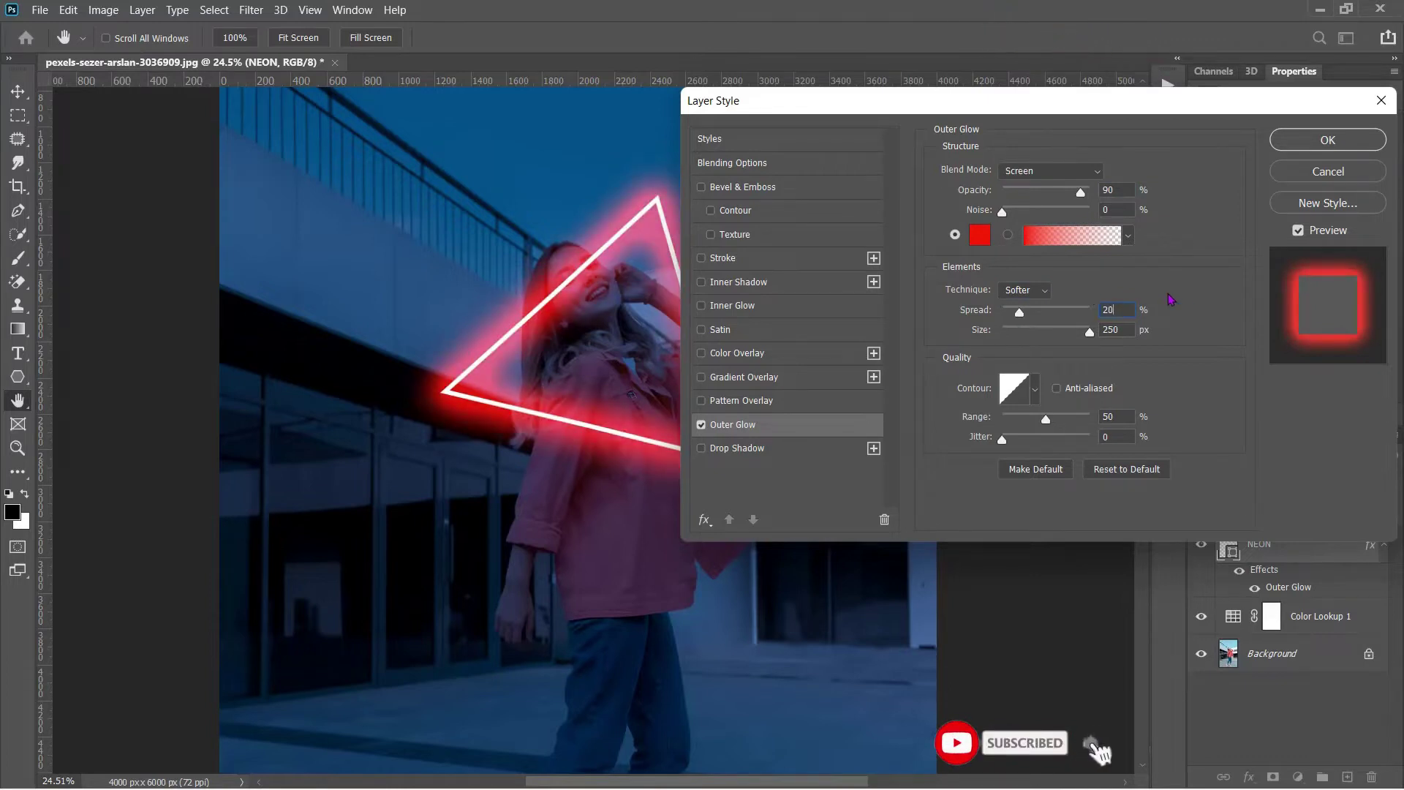
key(Tab)
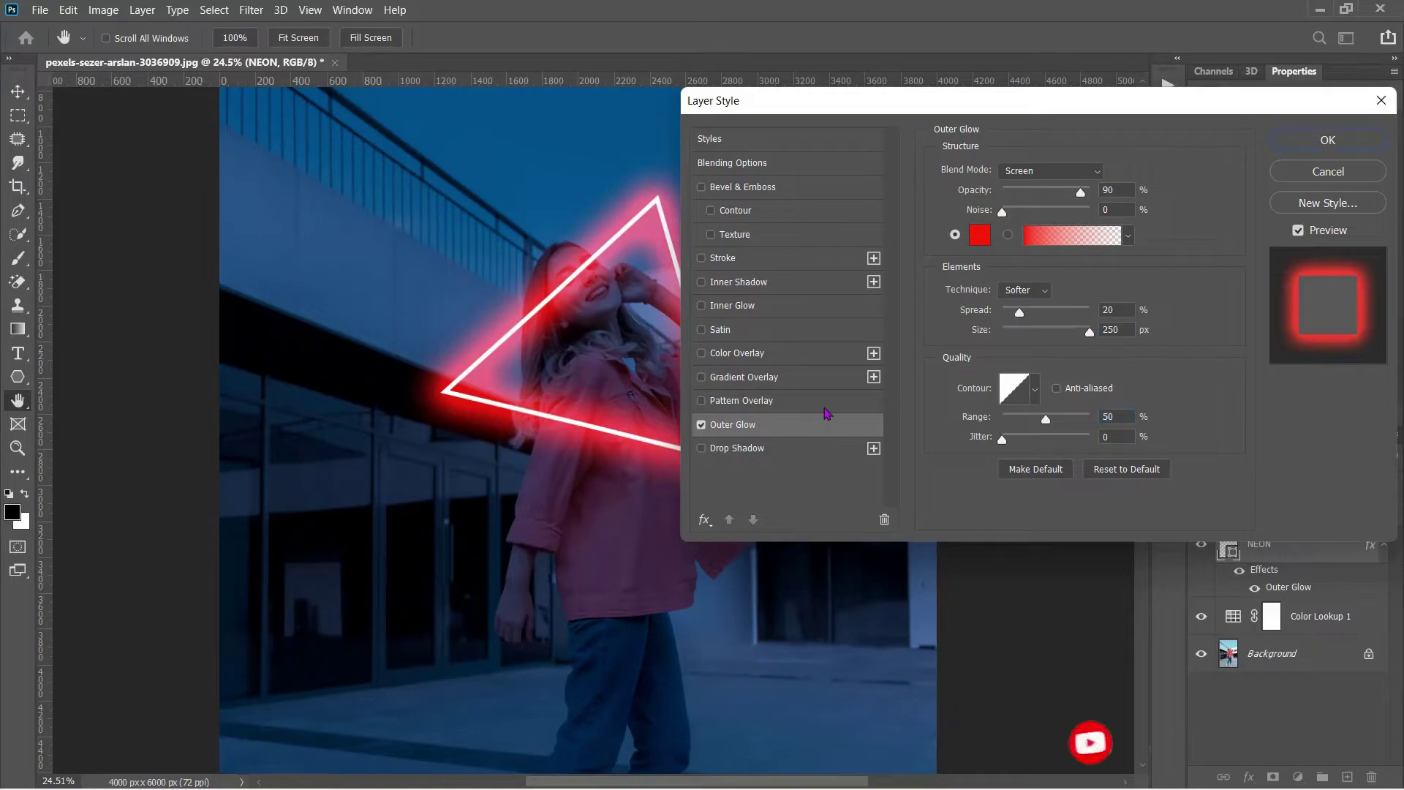
drag(851, 102, 929, 125)
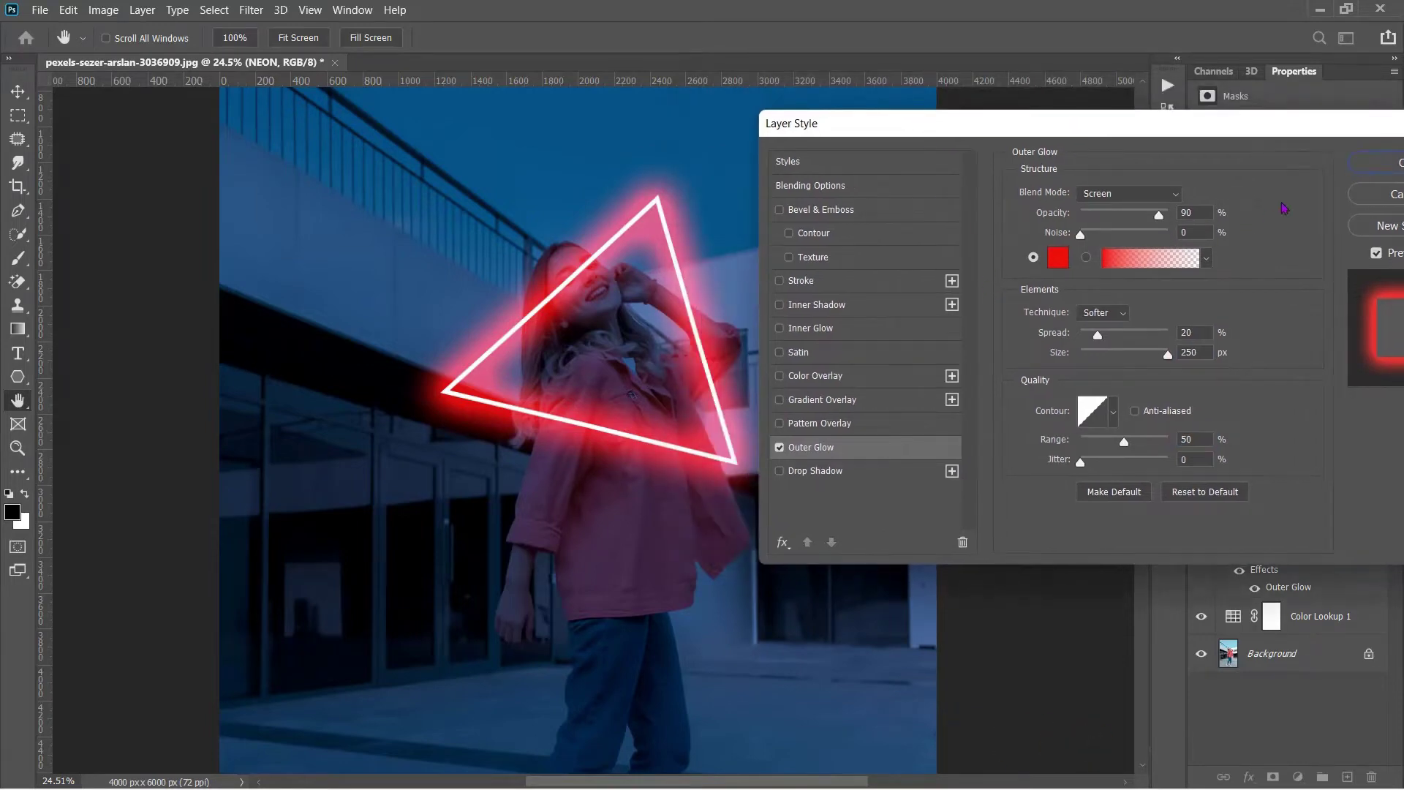
drag(1254, 137, 1190, 122)
click(1309, 150)
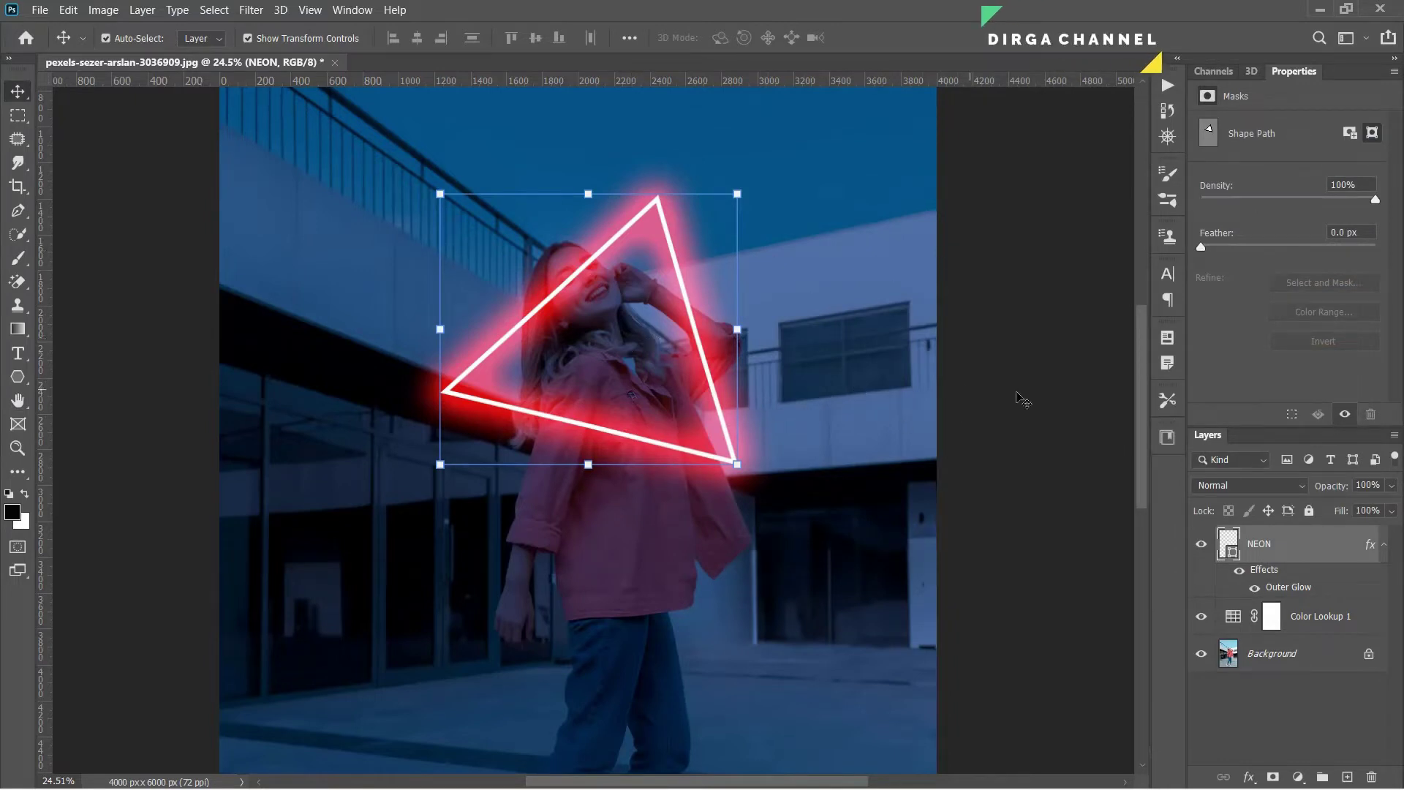
- Convert the NEON layer into an embedded smart object
right_click(1295, 547)
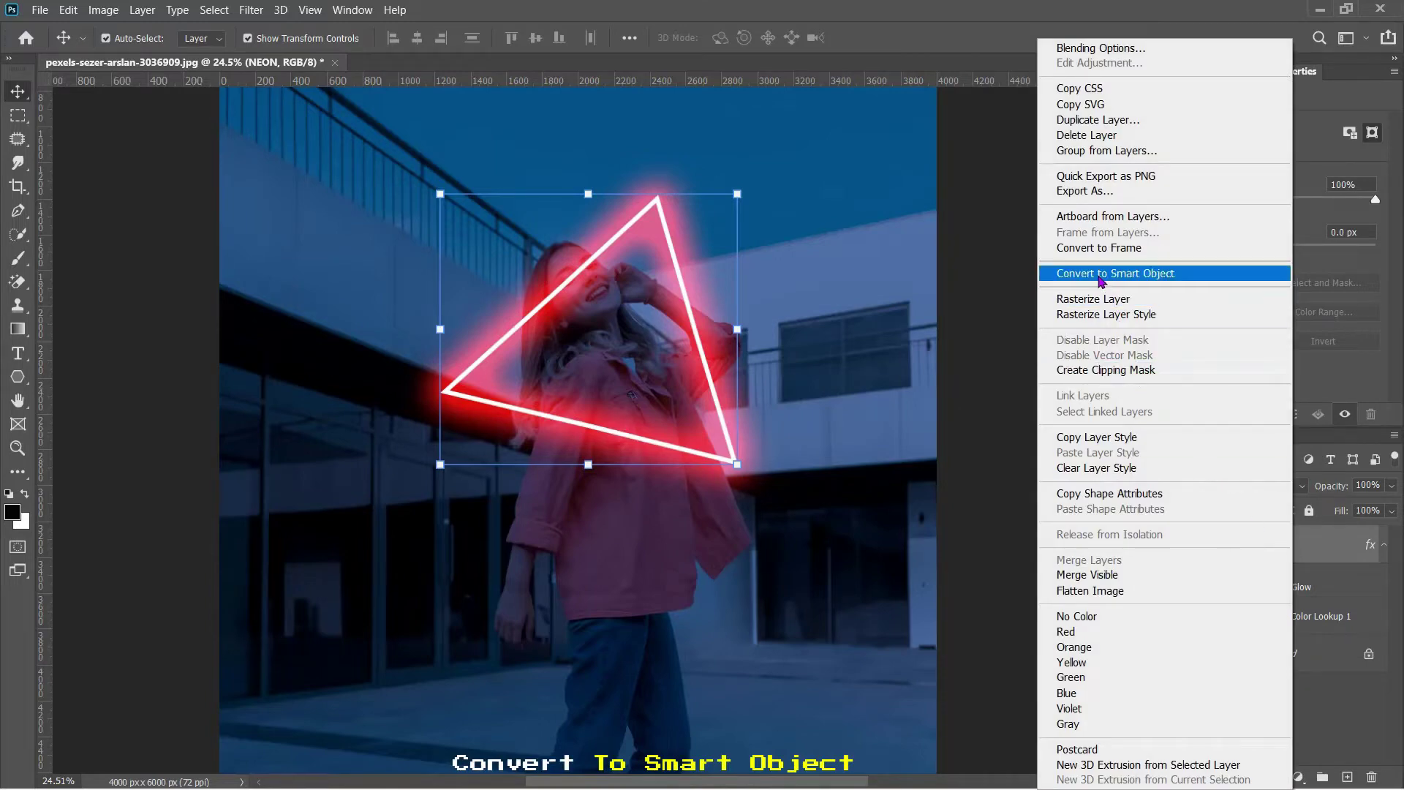
click(1073, 276)
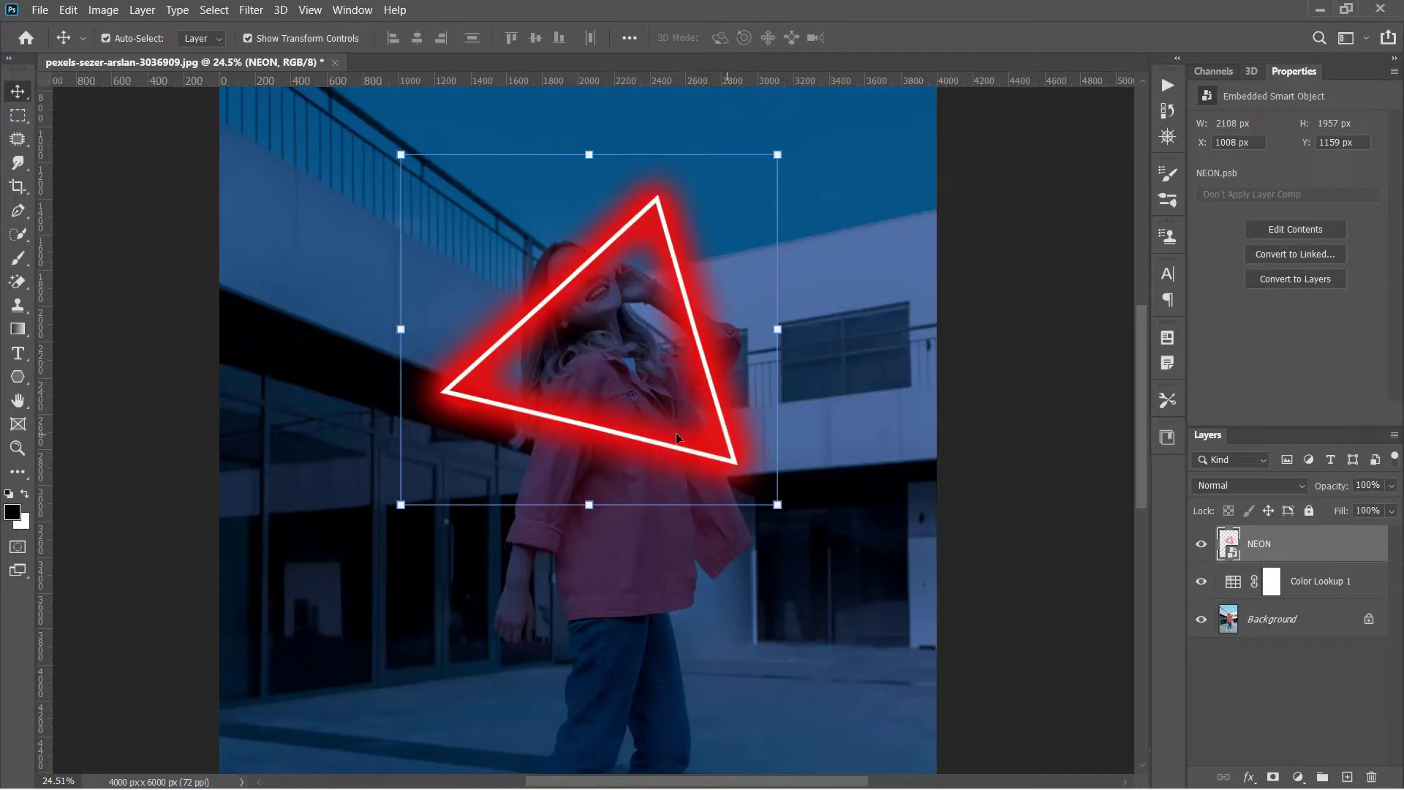
- Set the NEON layer's blend mode to Screen and add a white layer mask
click(1255, 488)
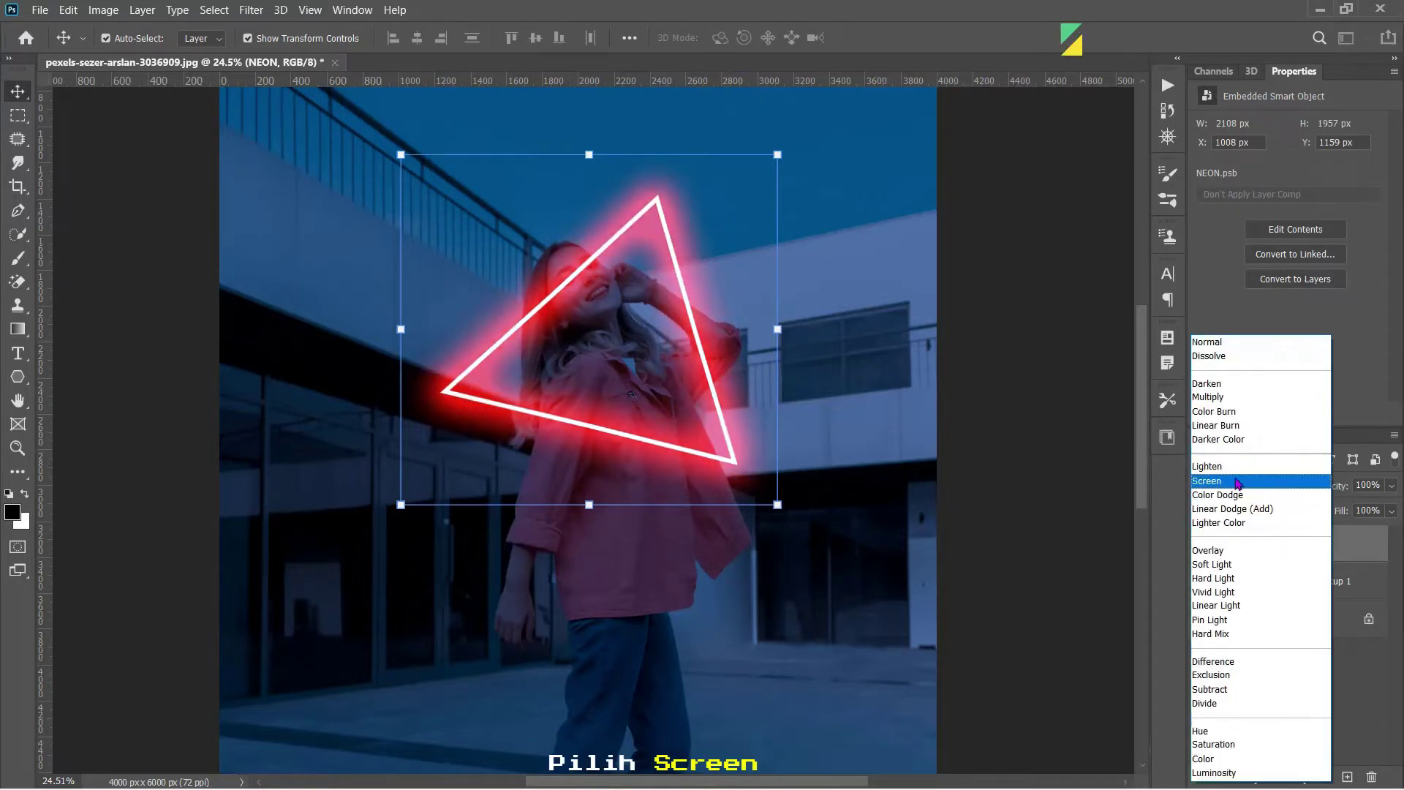
click(1237, 481)
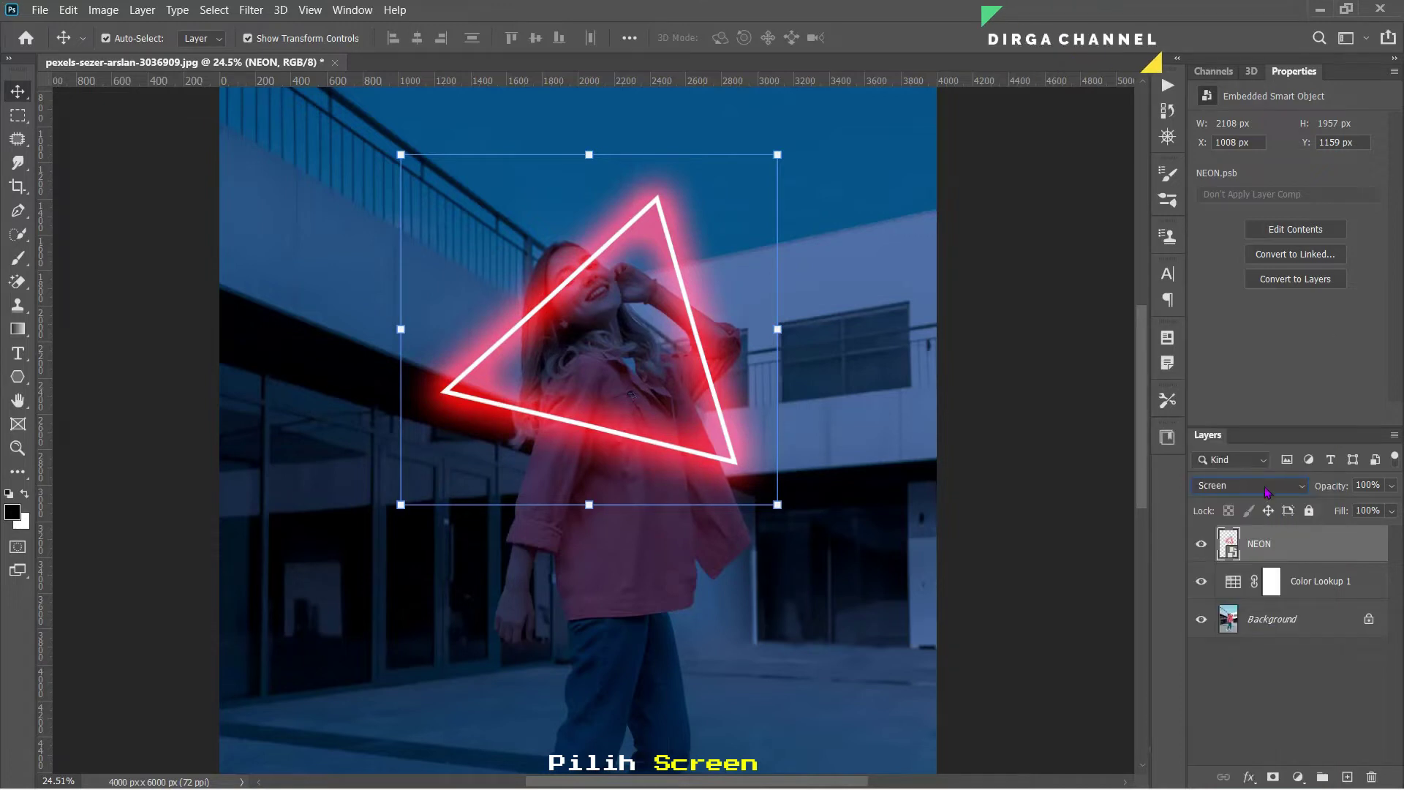
click(1274, 778)
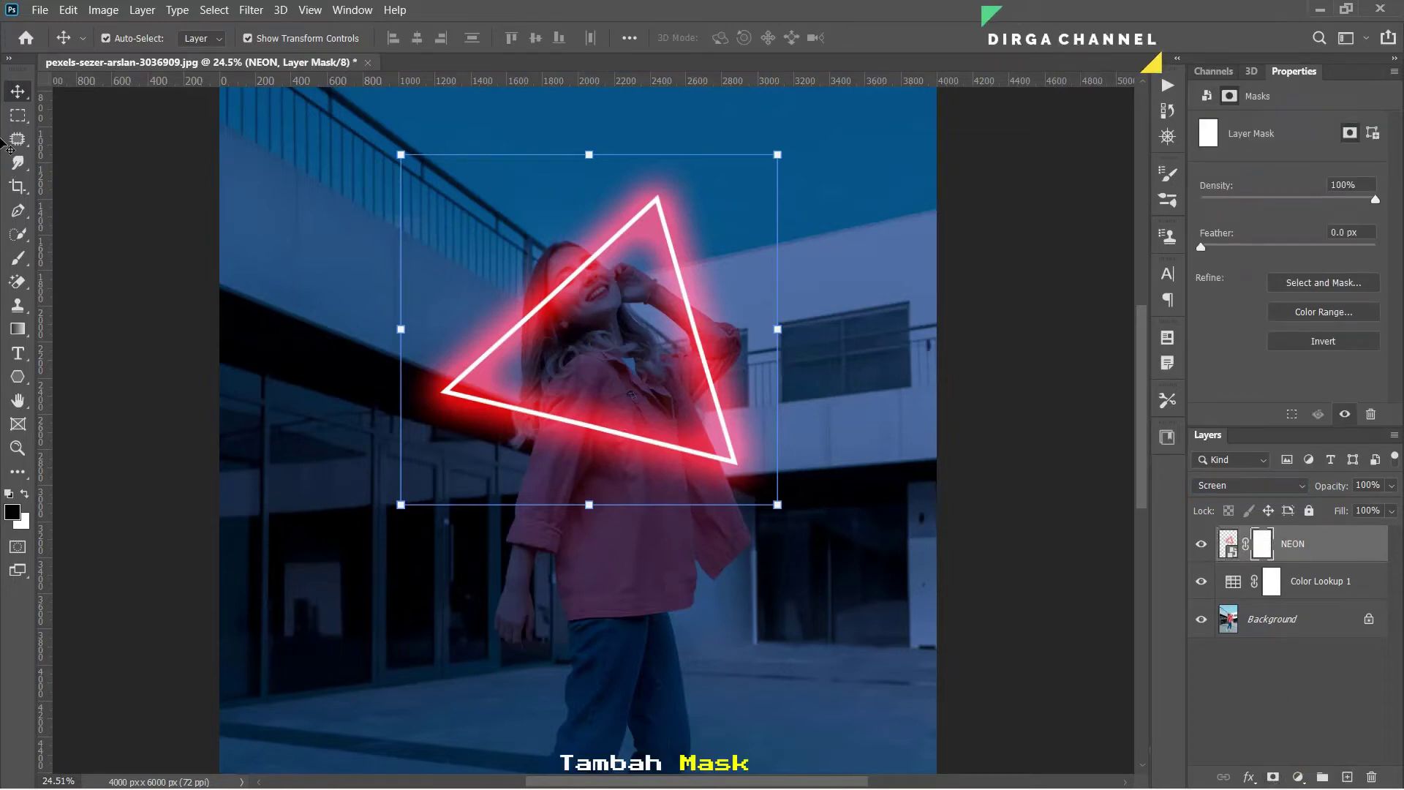
- Select the Brush tool with the Soft Round 85 px preset and a black foreground
click(18, 258)
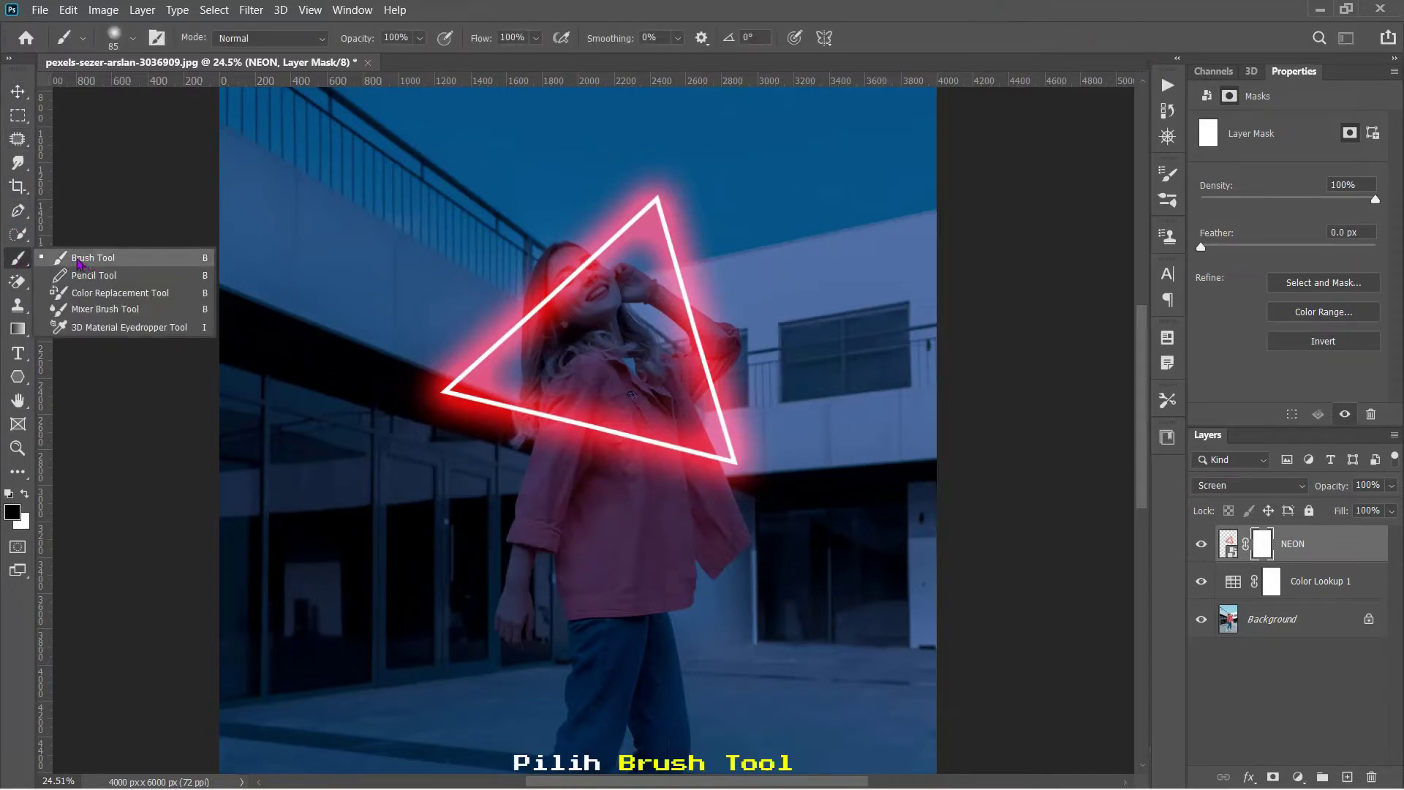
click(79, 262)
click(132, 40)
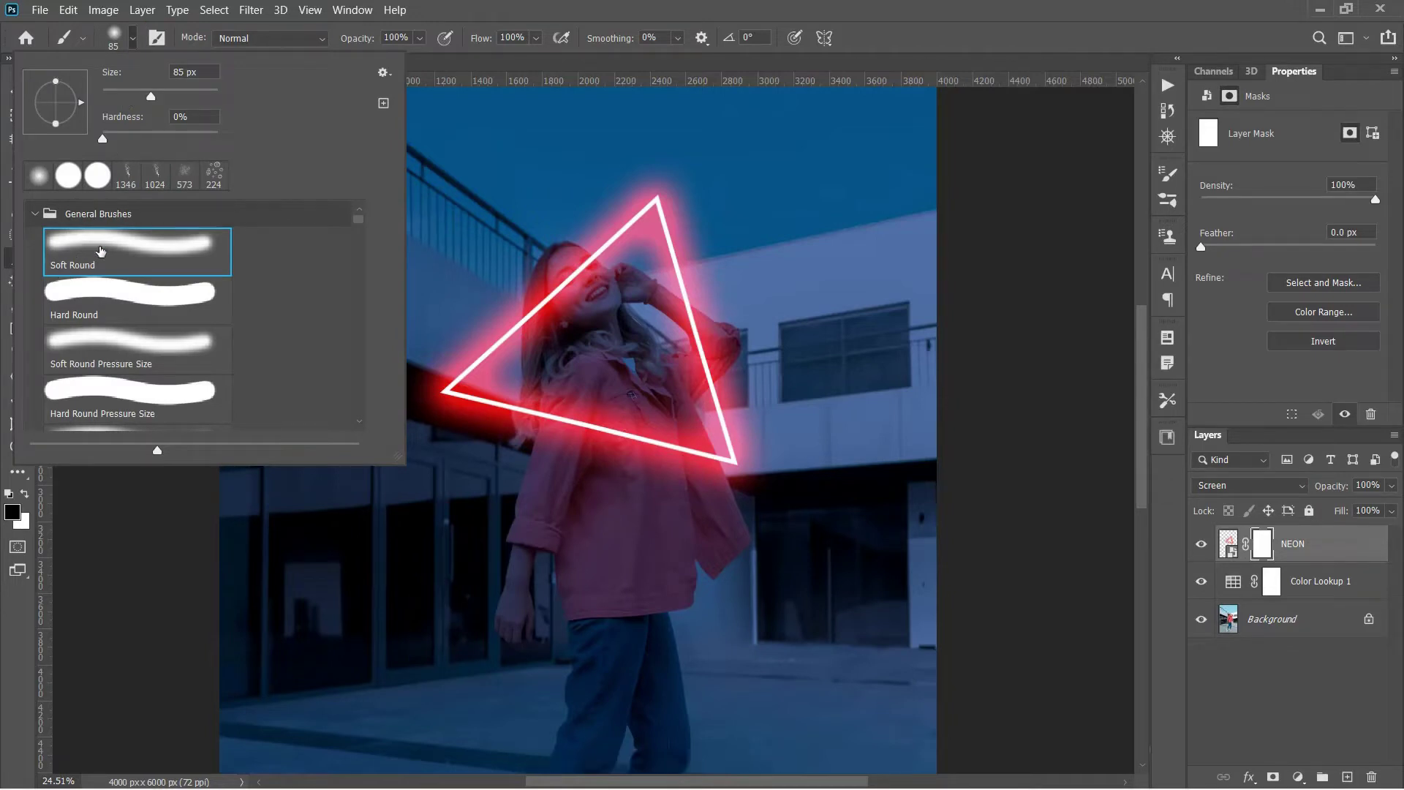
click(101, 253)
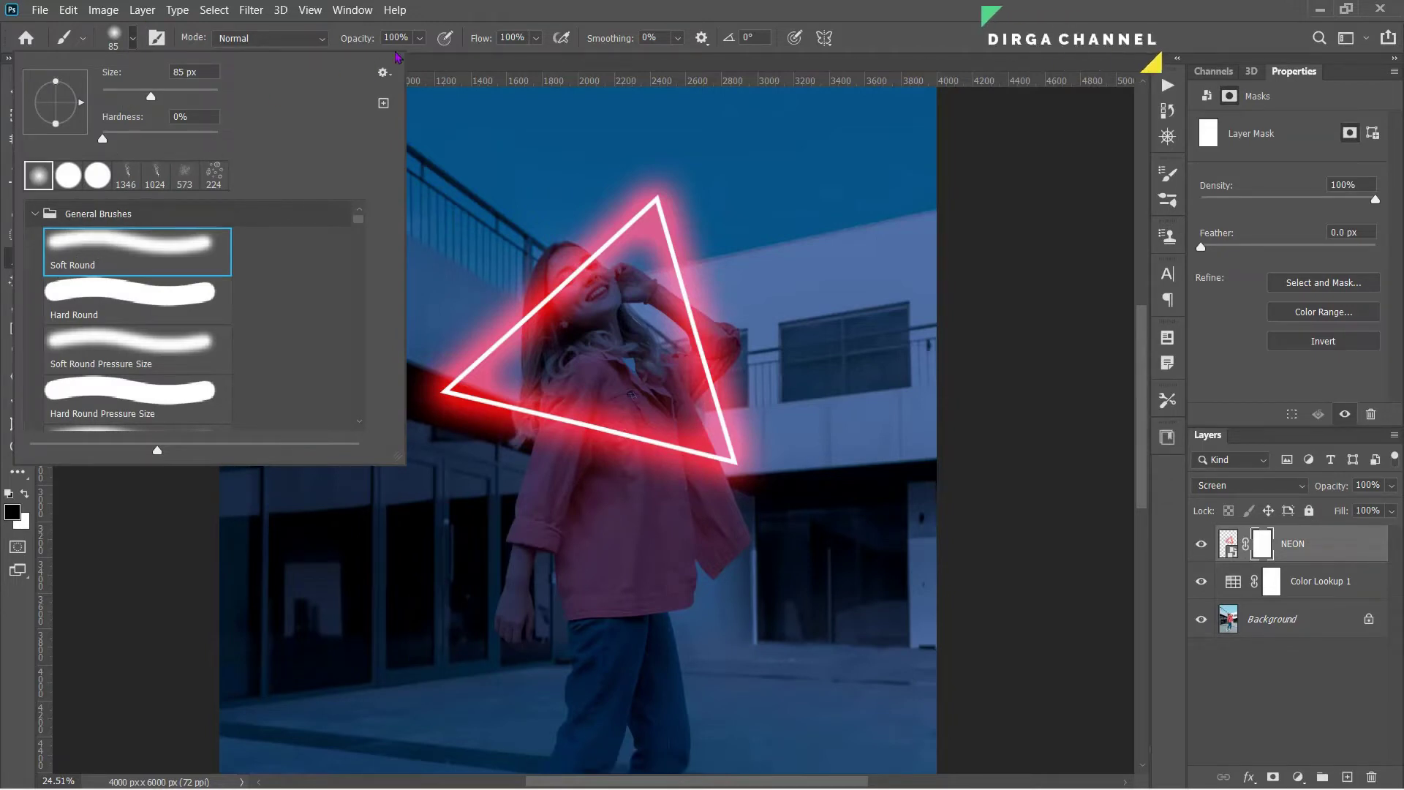
click(398, 39)
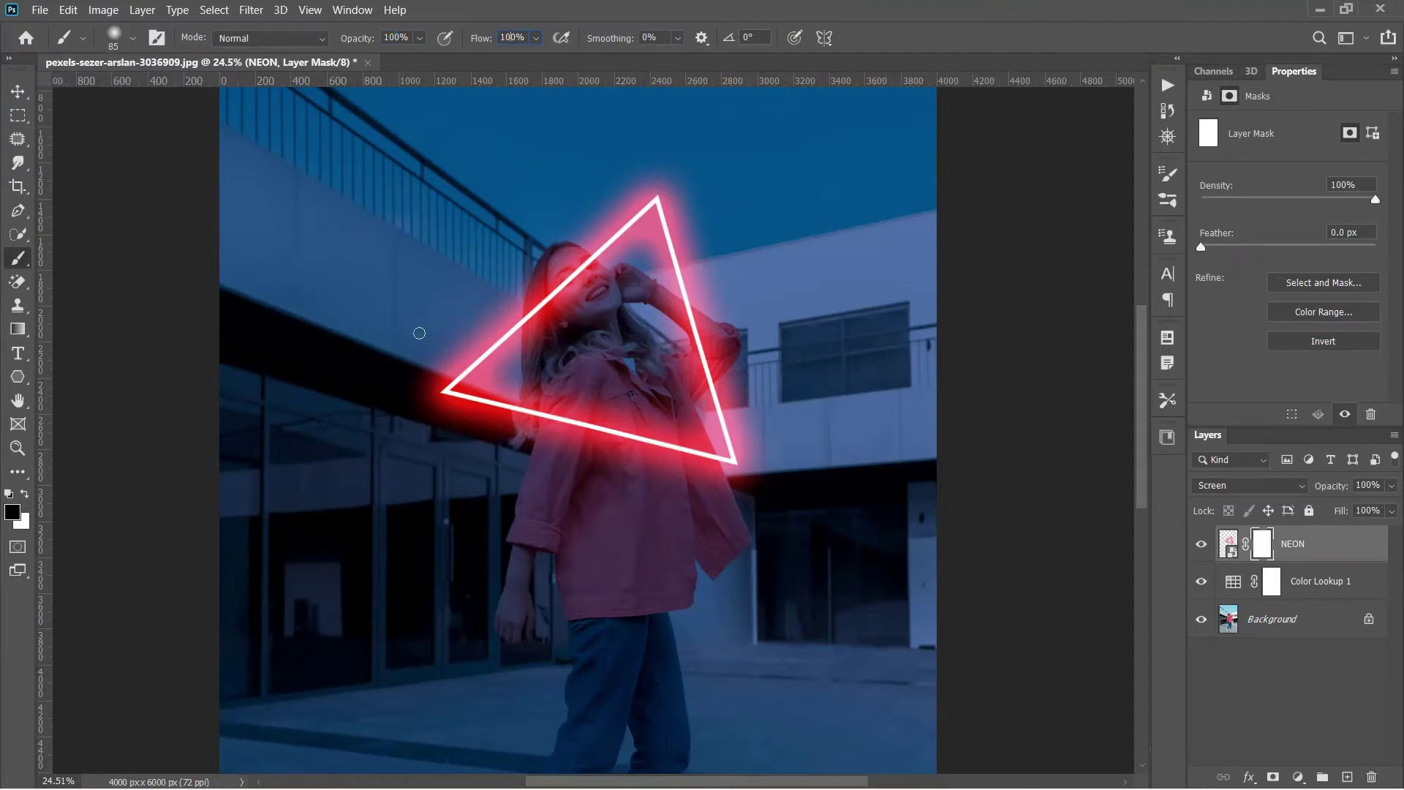
click(12, 512)
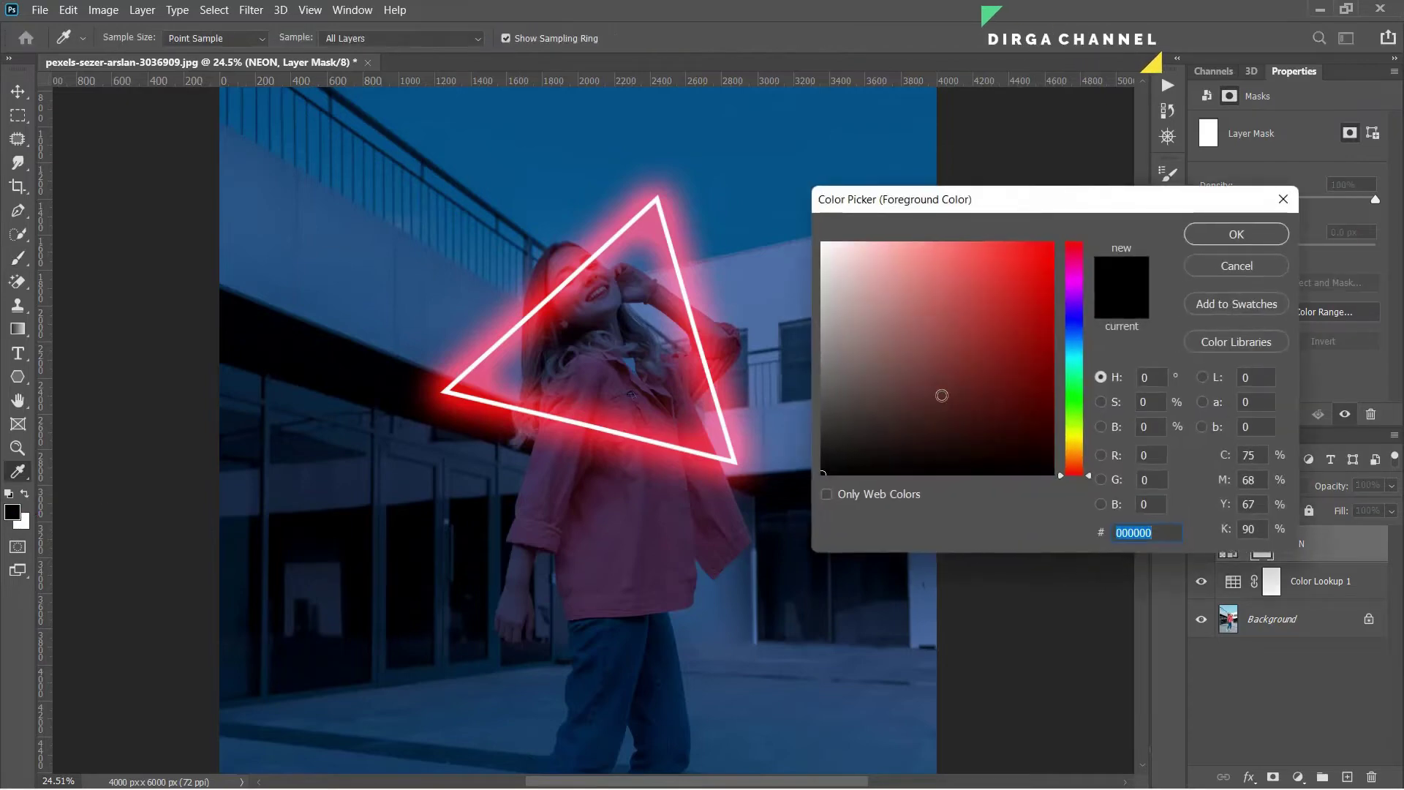
- Paint black on the NEON mask with a larger brush to hide the neon line across her face
click(1240, 233)
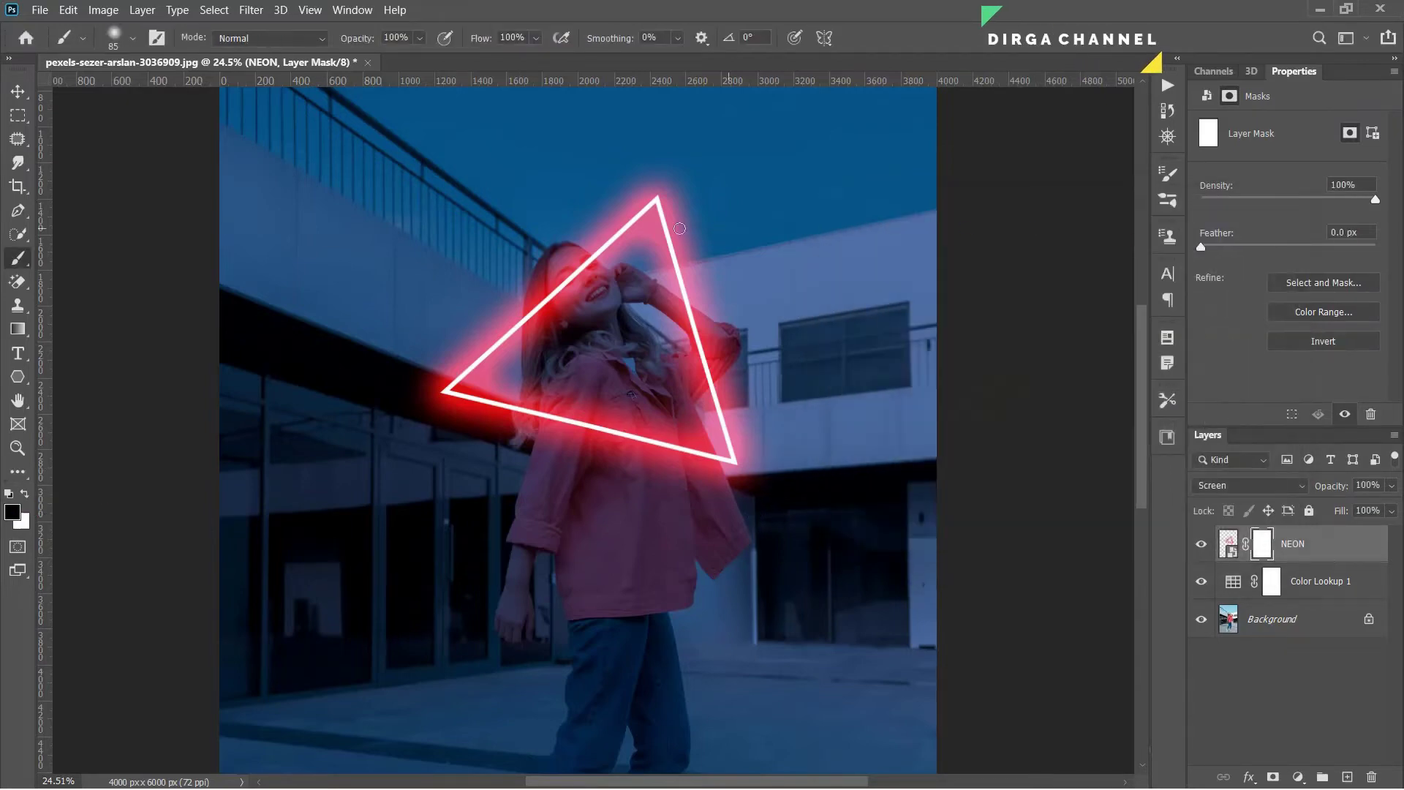
scroll(636, 229, up, 5)
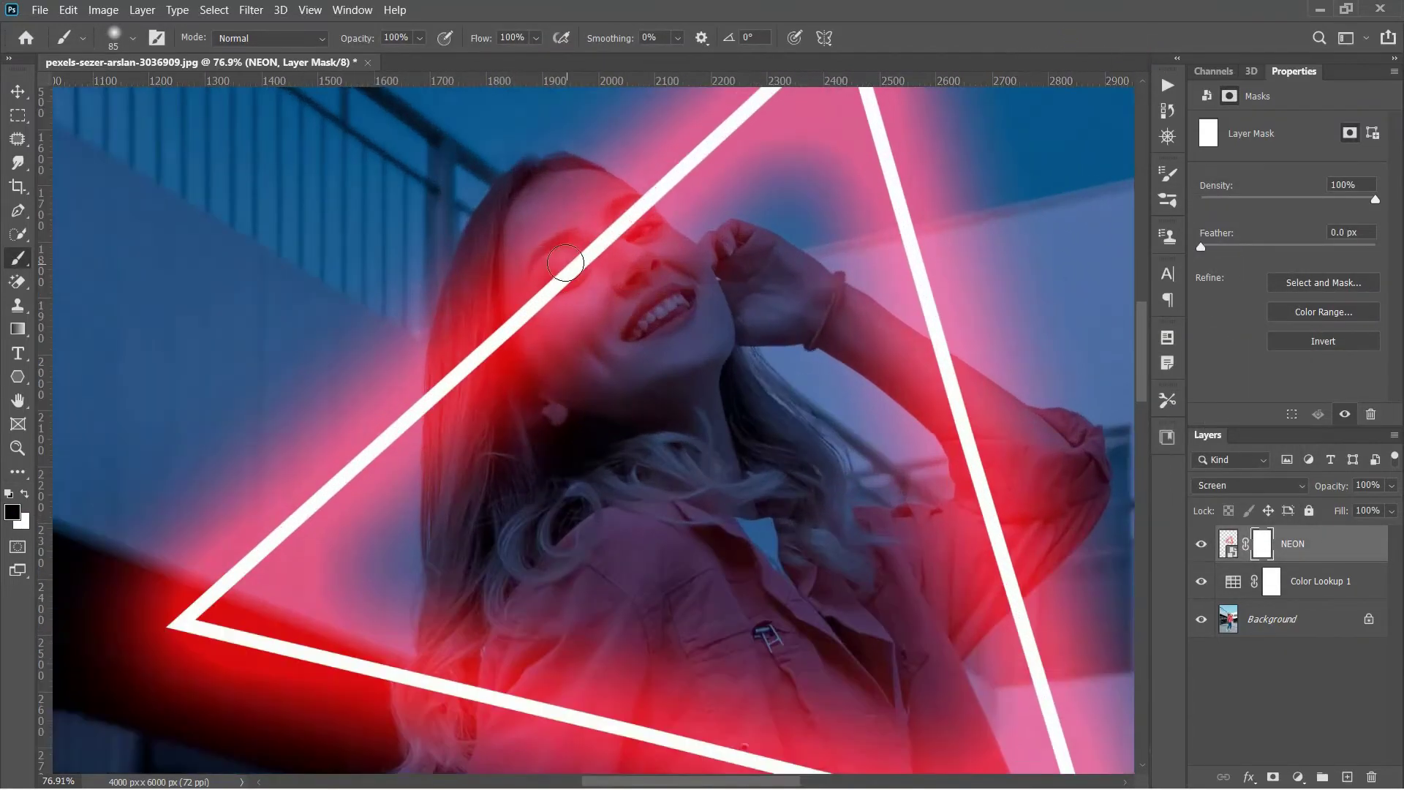
key(bracketright)
mouse_move(630, 293)
mouse_down()
mouse_move(502, 329)
mouse_move(564, 234)
mouse_move(542, 398)
mouse_up()
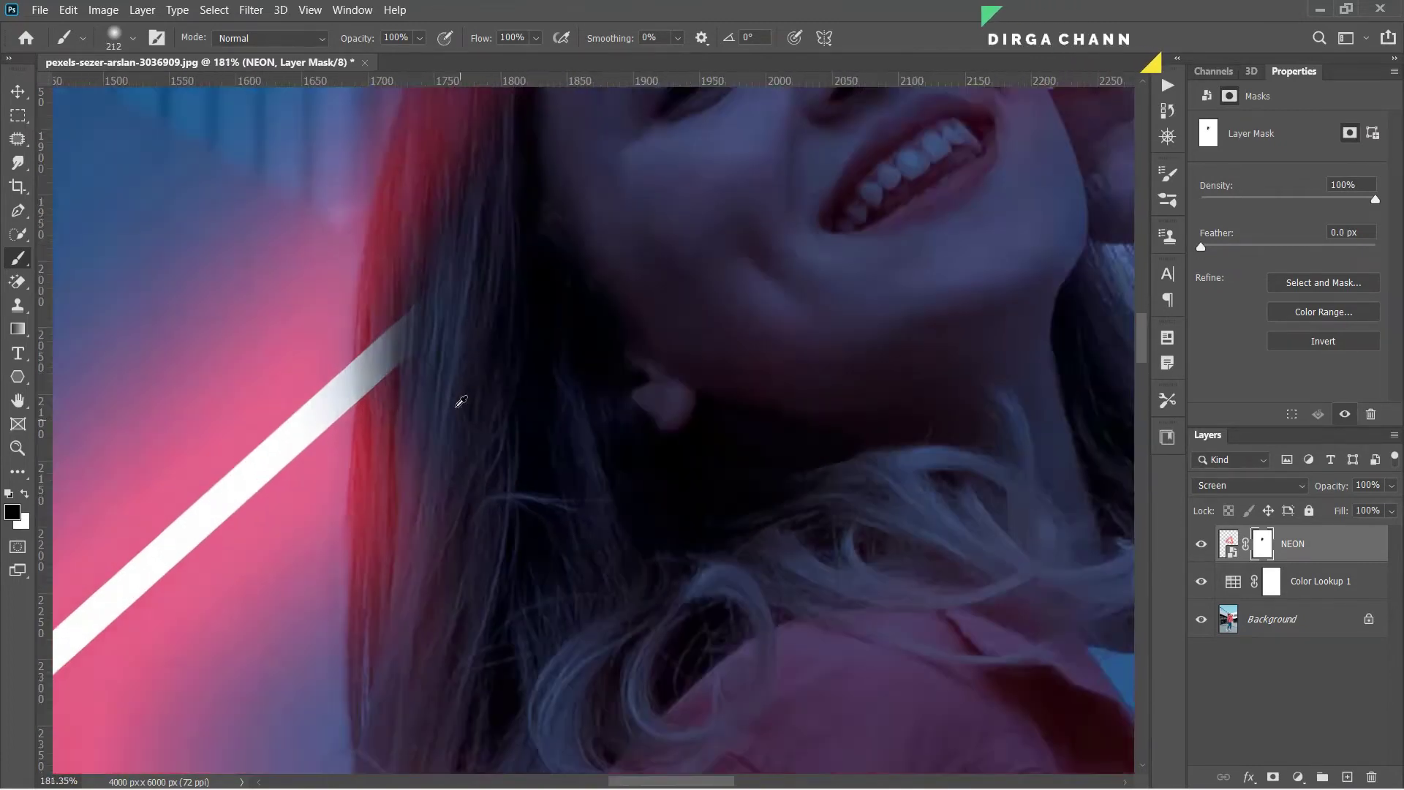
- Mask out the neon line's end and red glow over her hair and long hair
scroll(461, 398, up, 4)
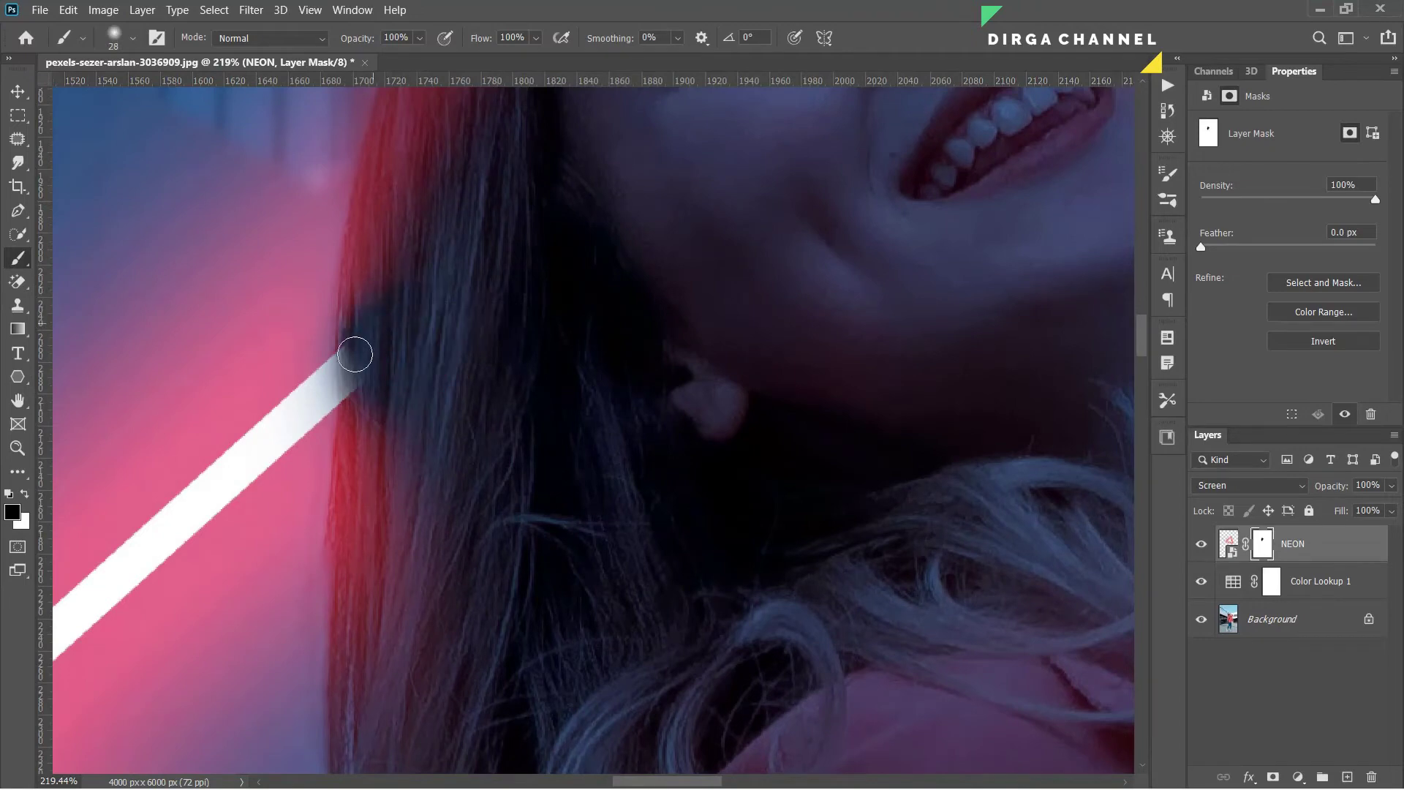
drag(351, 351, 414, 383)
drag(393, 314, 371, 429)
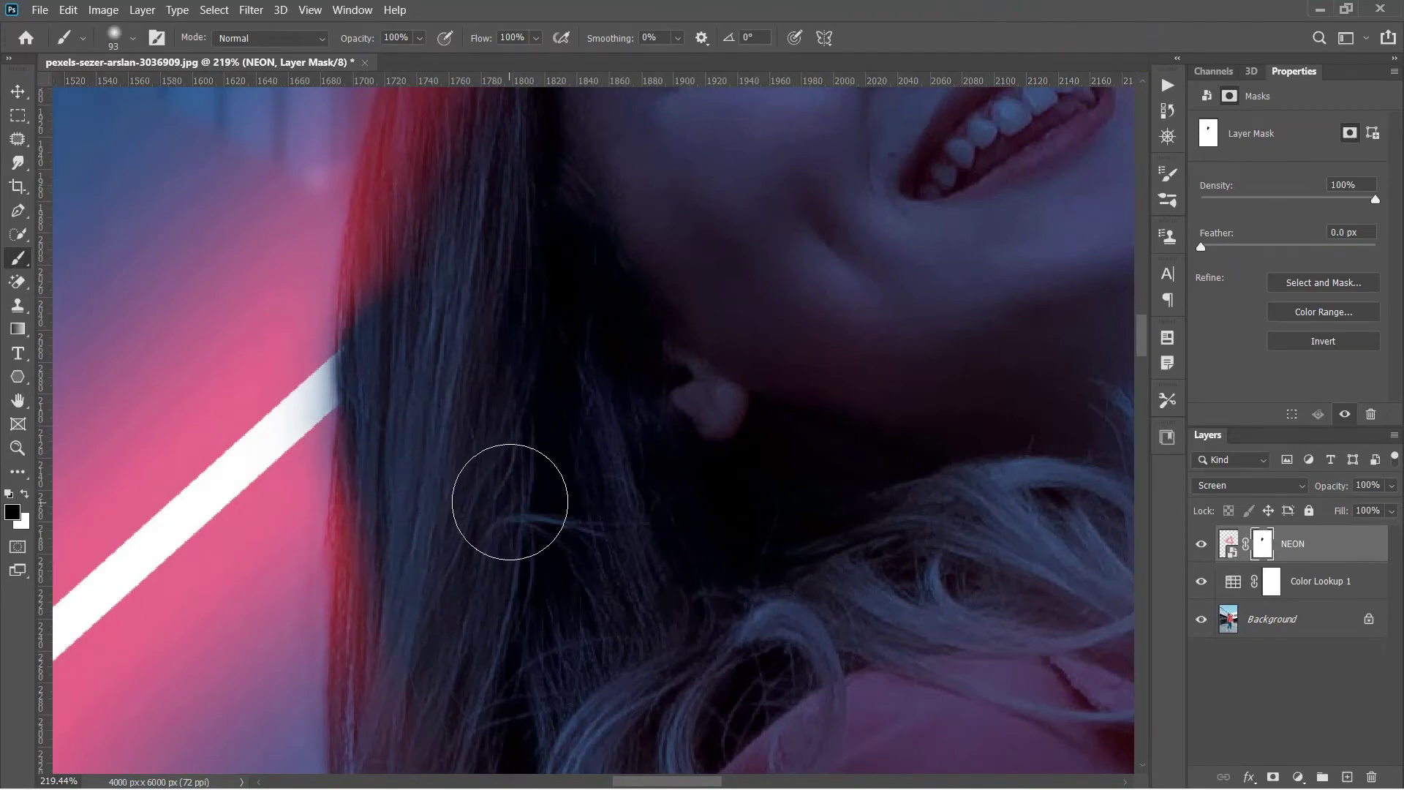
scroll(513, 492, down, 4)
drag(525, 258, 468, 461)
drag(502, 292, 468, 461)
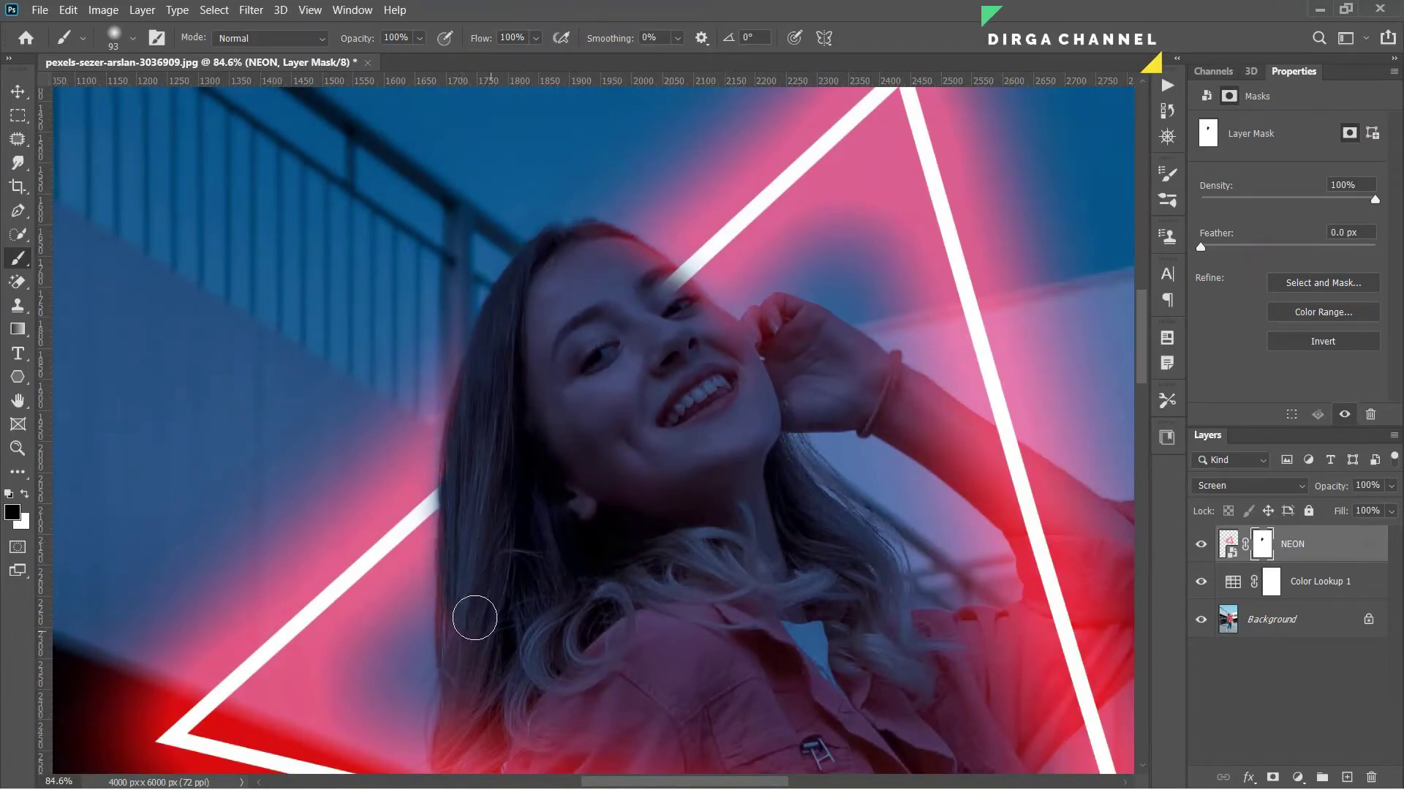
- Enlarge the brush to 133 and paint out the neon glow over her cheek and chin
scroll(681, 322, up, 3)
scroll(670, 309, up, 2)
scroll(670, 309, up, 1)
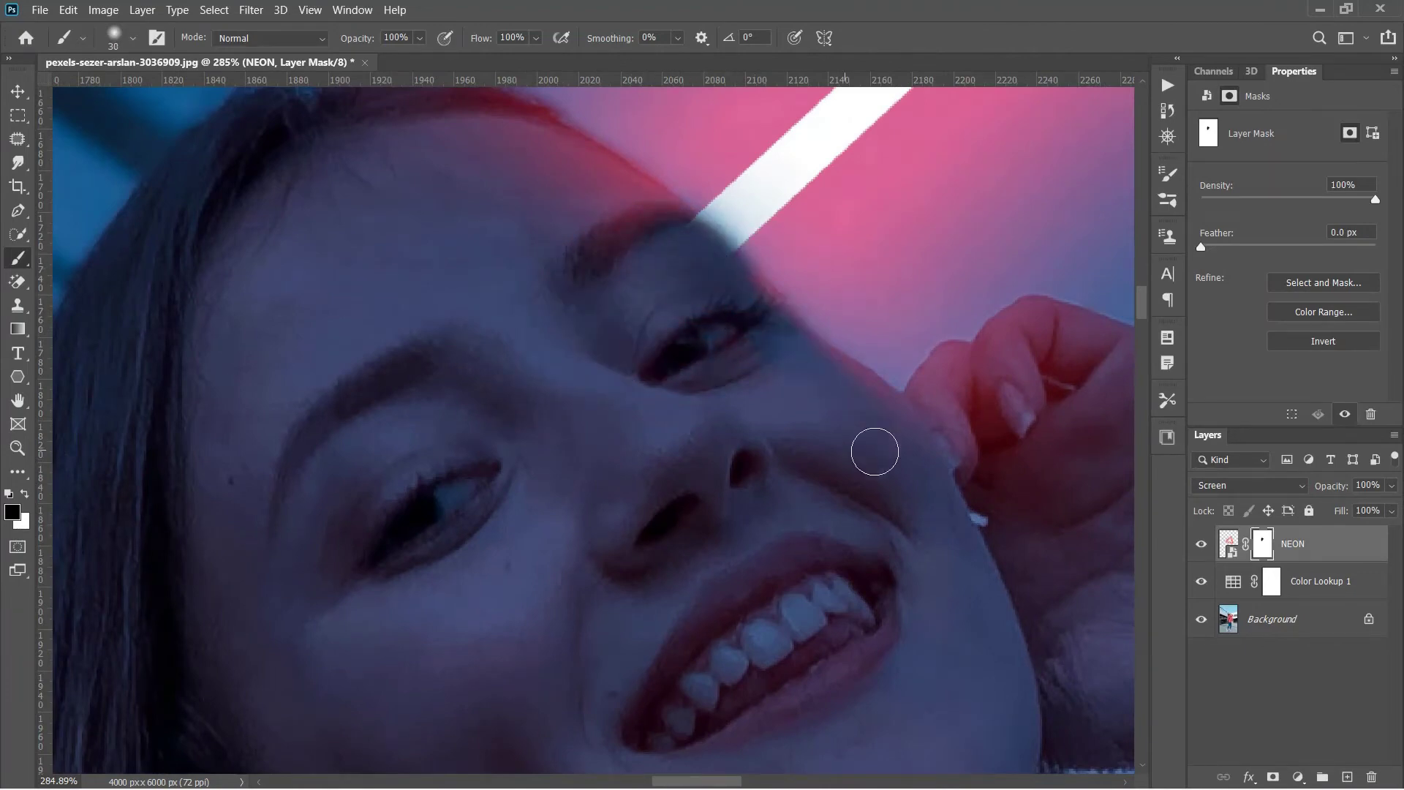
scroll(650, 251, up, 2)
scroll(666, 261, up, 1)
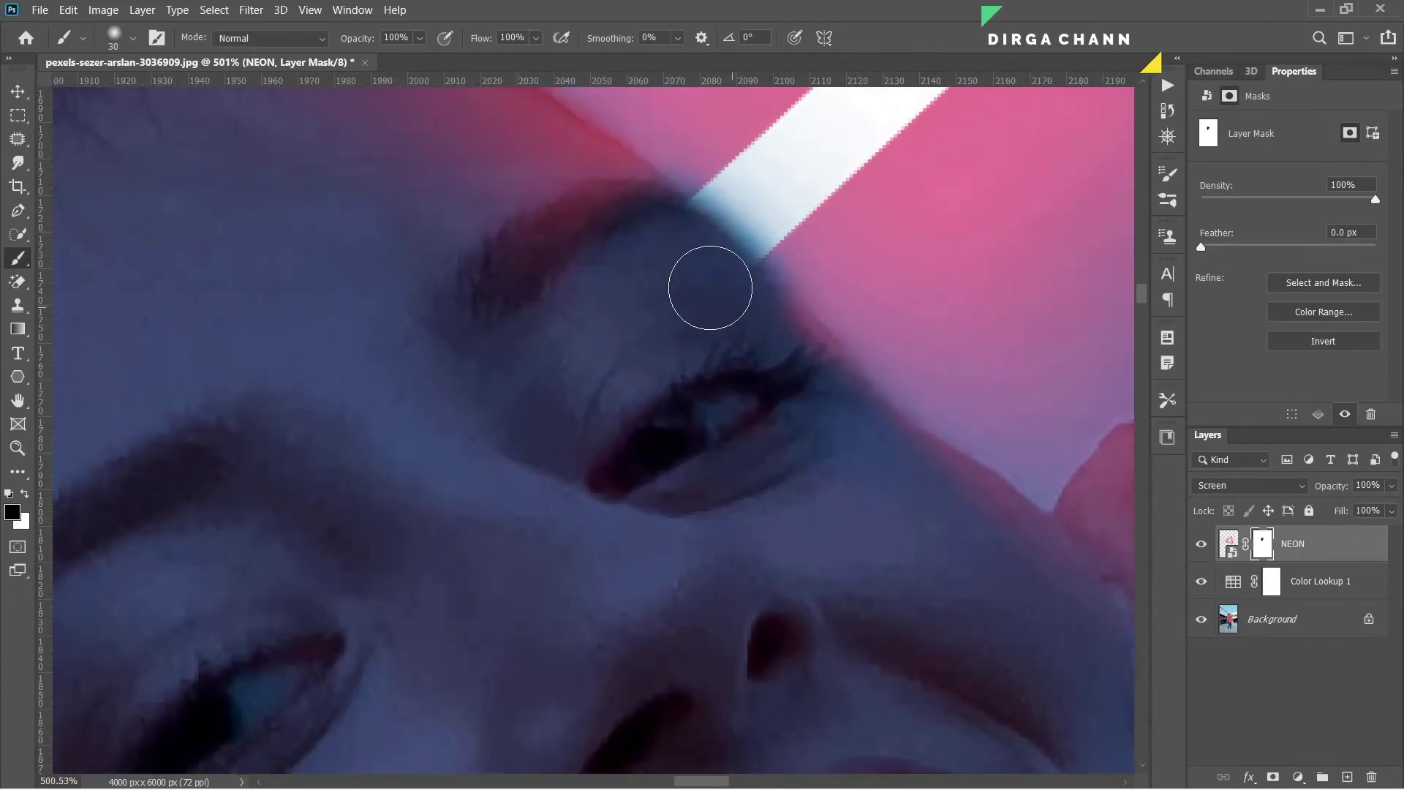
scroll(644, 307, down, 8)
scroll(593, 373, down, 2)
drag(593, 373, 611, 351)
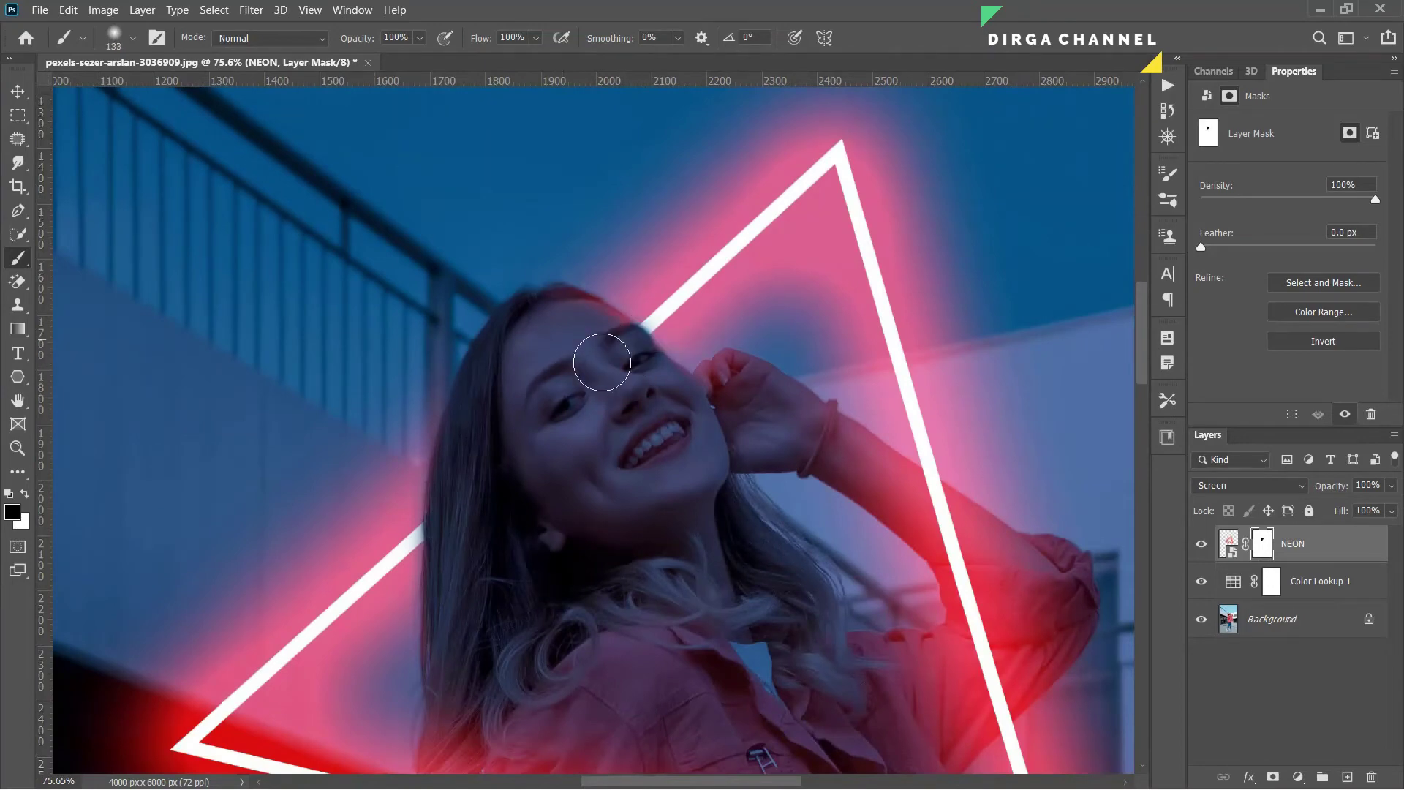
key(x)
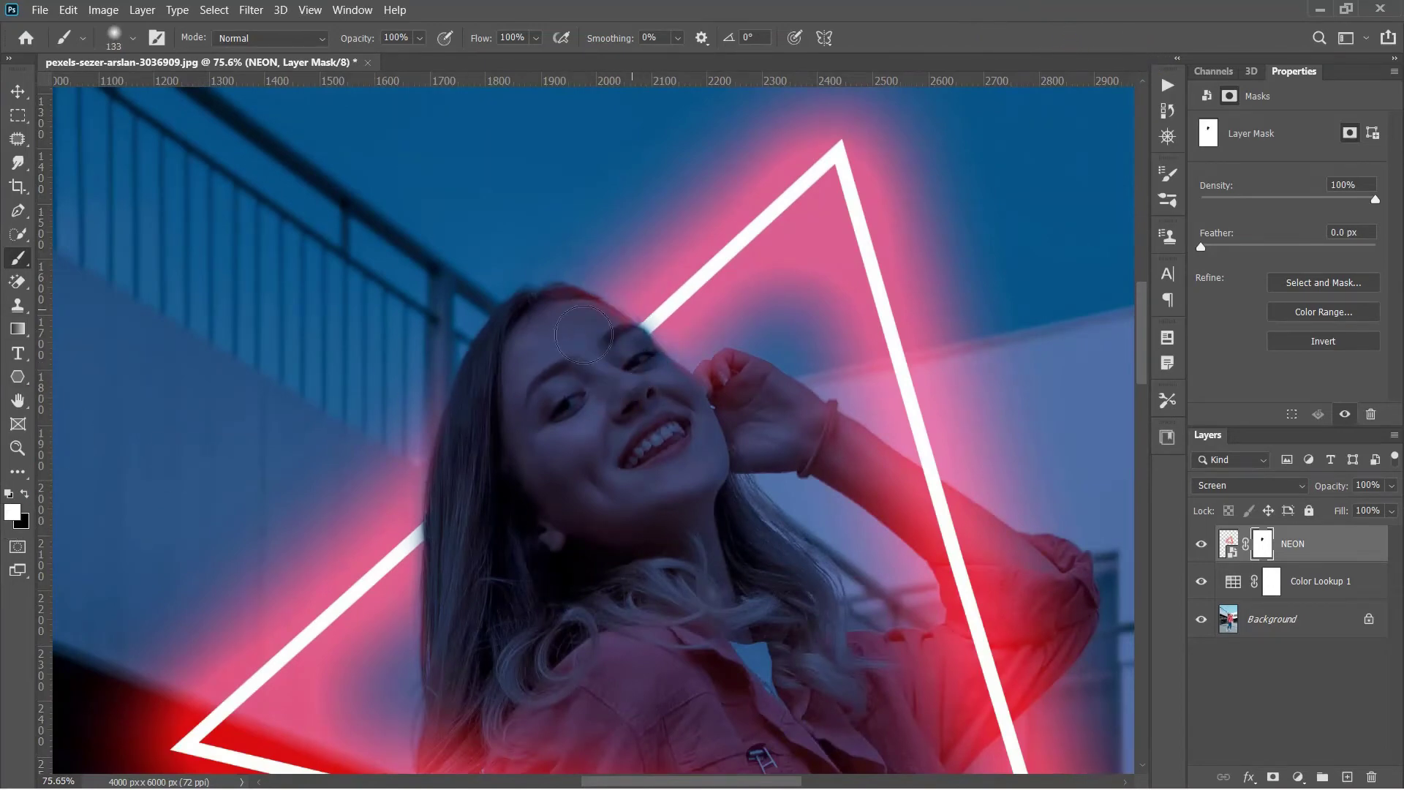
key(x)
drag(731, 413, 655, 524)
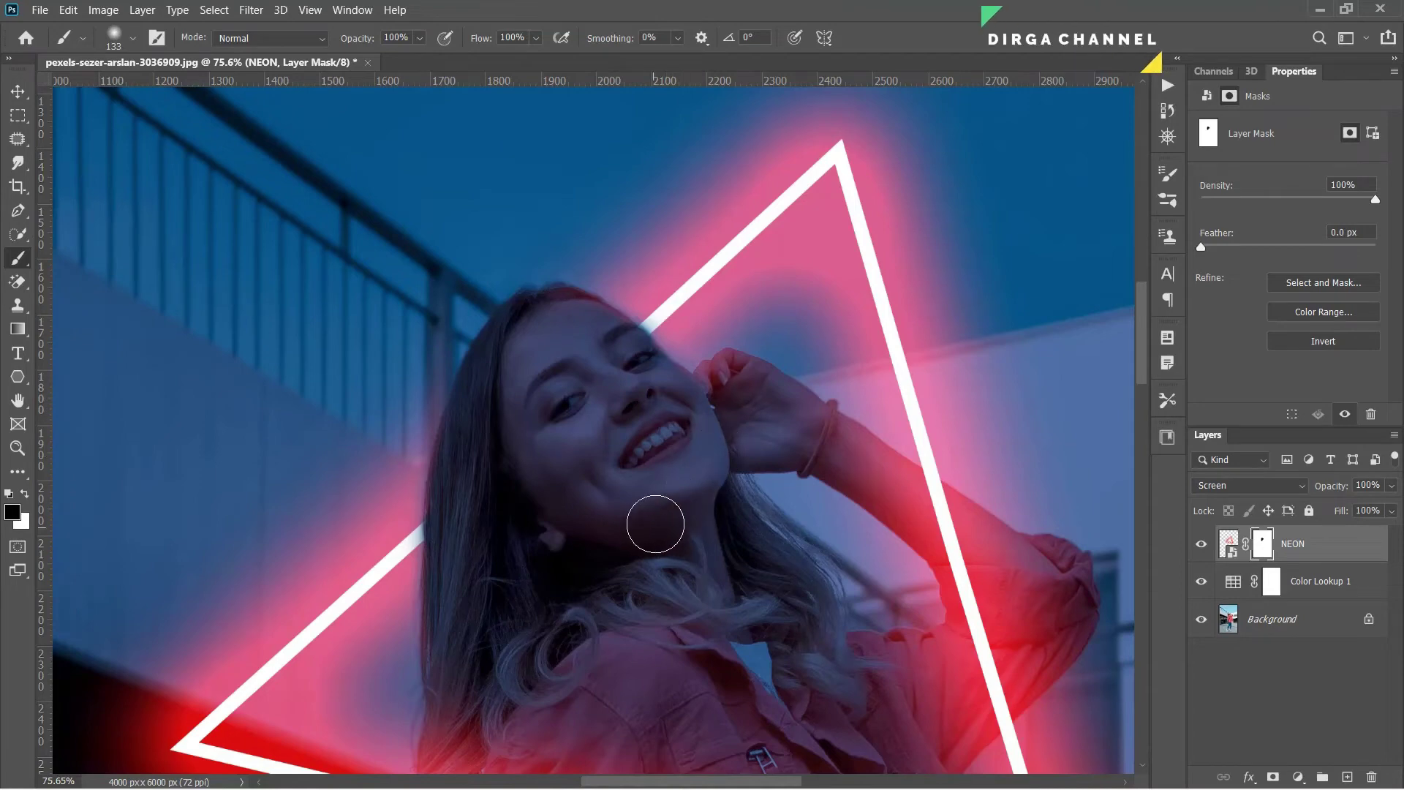
scroll(654, 516, down, 5)
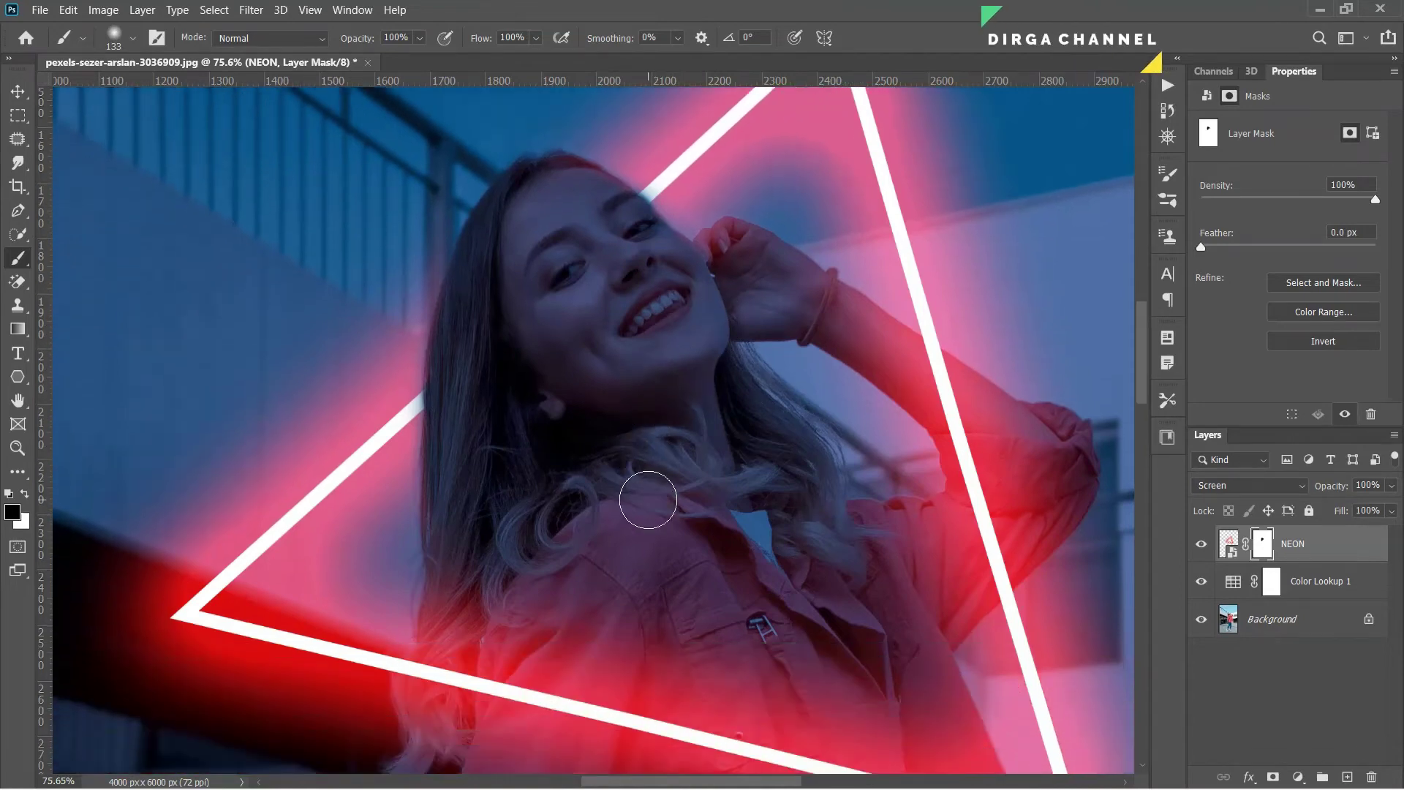
alt+scroll(649, 500, down, 3)
alt+scroll(658, 493, down, 3)
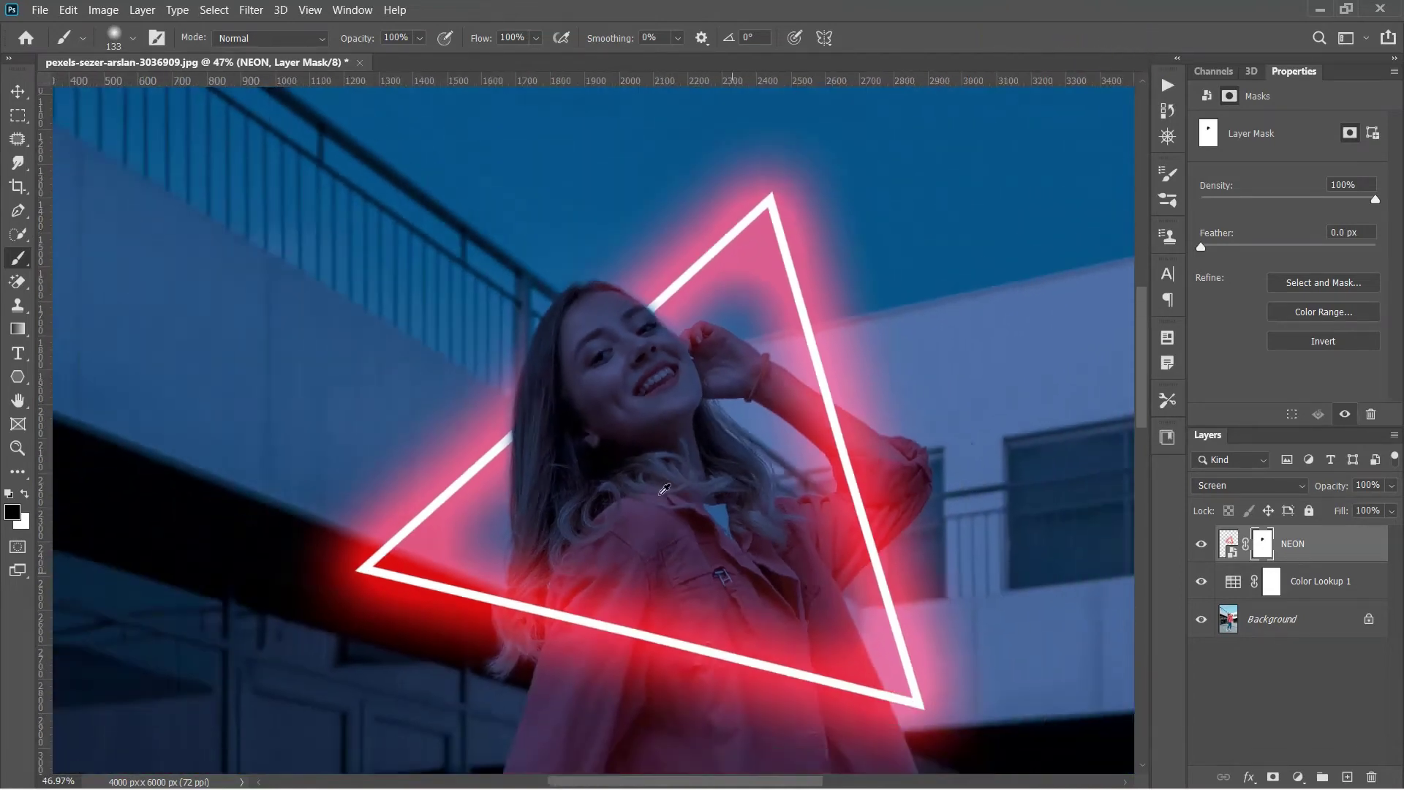
scroll(659, 494, down, 1)
scroll(661, 486, down, 1)
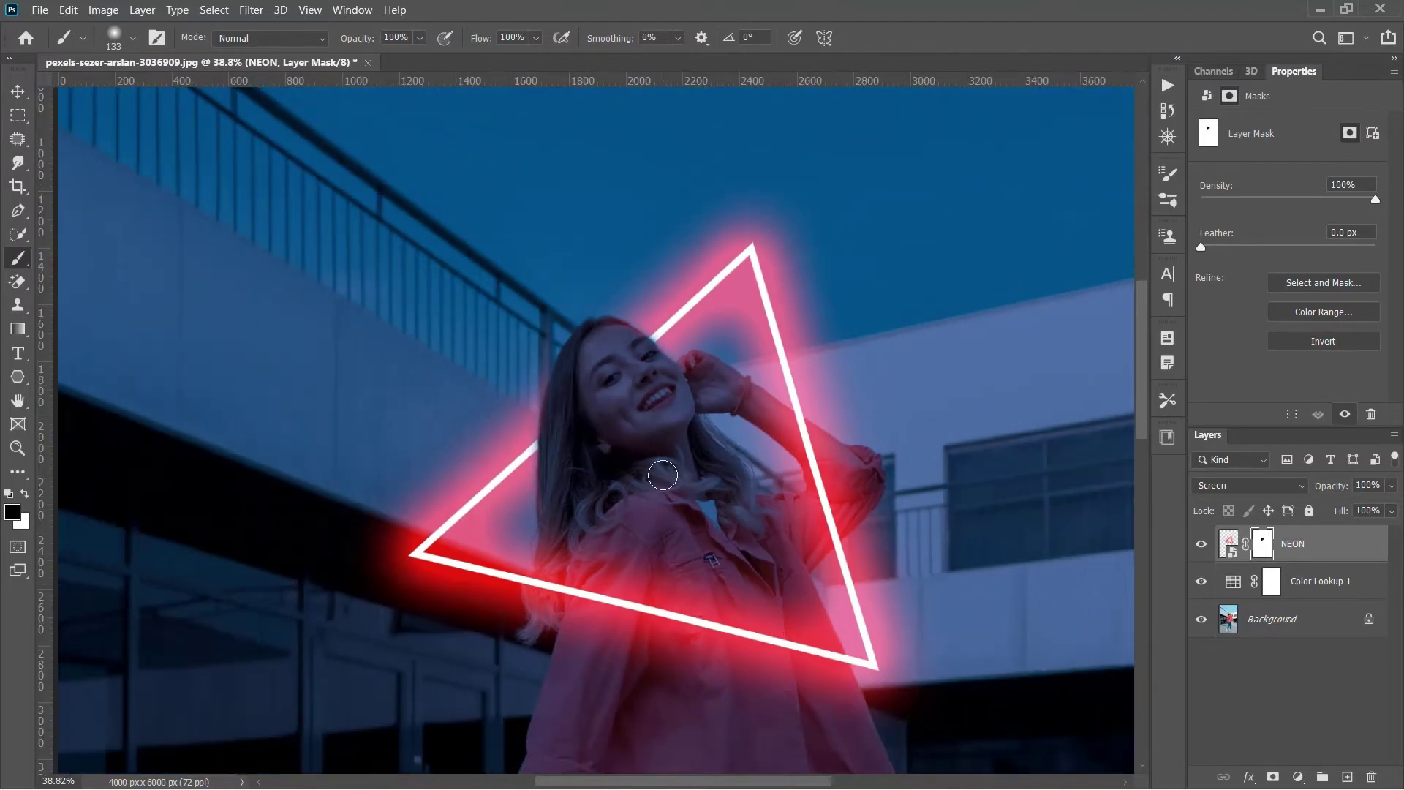
alt+scroll(664, 468, down, 1)
alt+scroll(668, 461, down, 1)
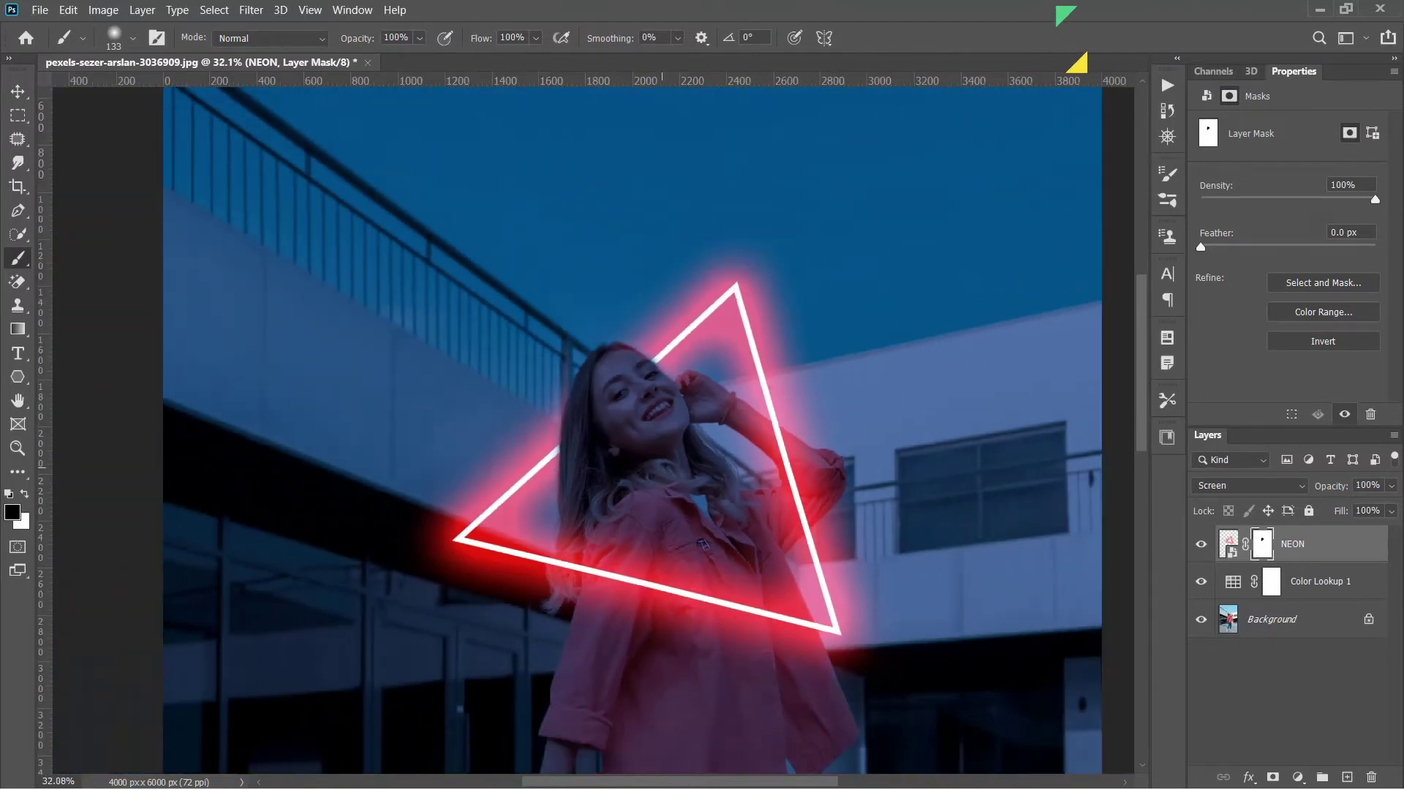
alt+scroll(702, 477, down, 1)
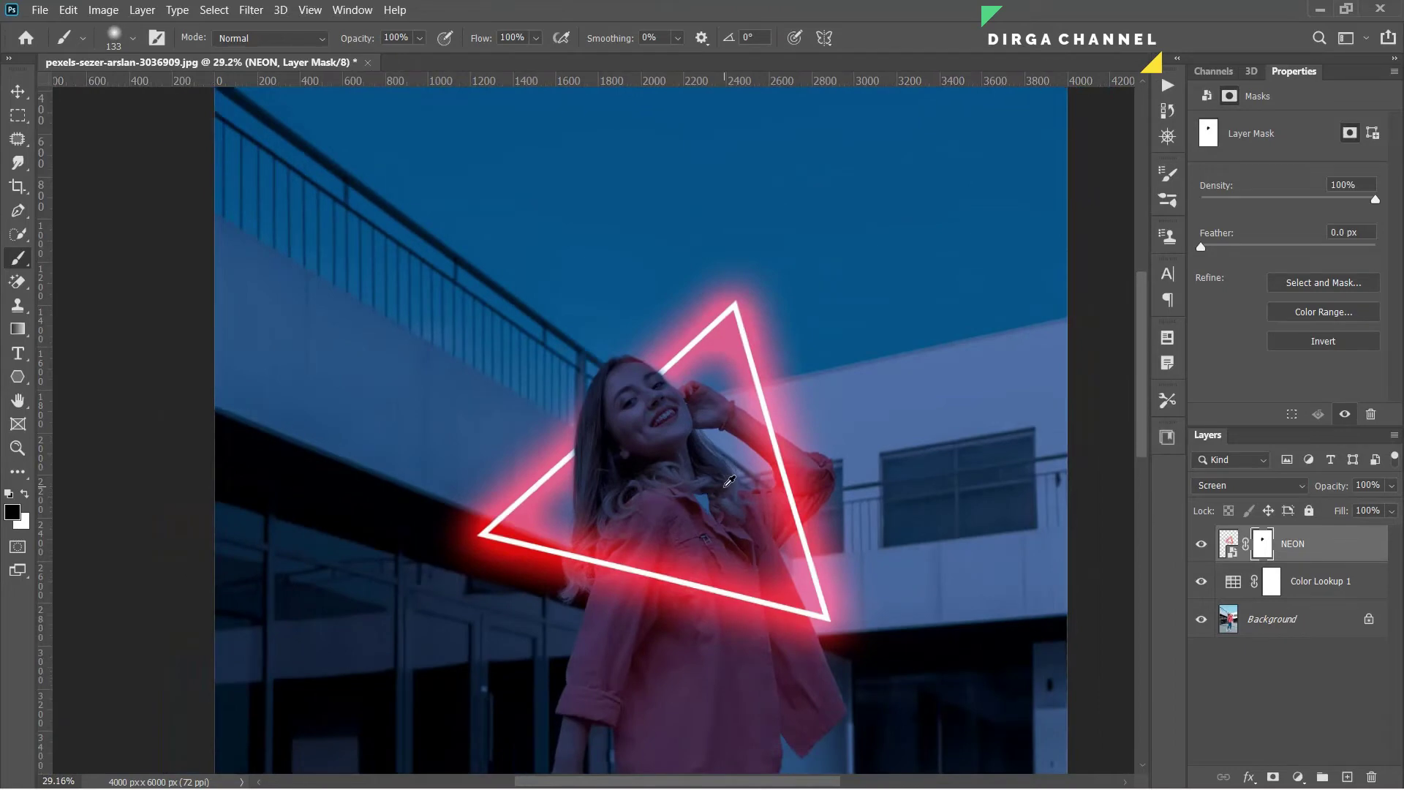
scroll(704, 761, right, 3)
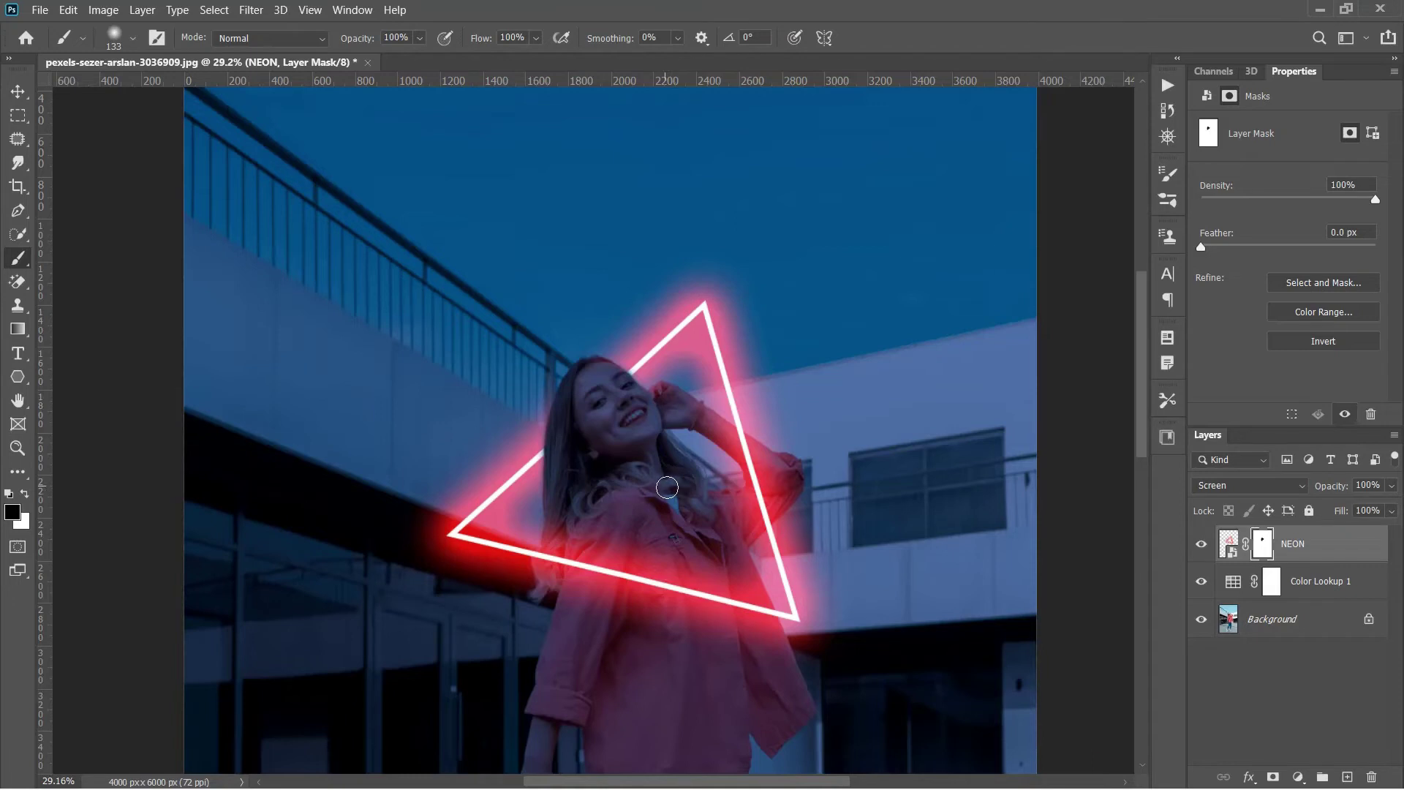
- Select the NEON layer's Smart Object thumbnail instead of its mask
click(1229, 545)
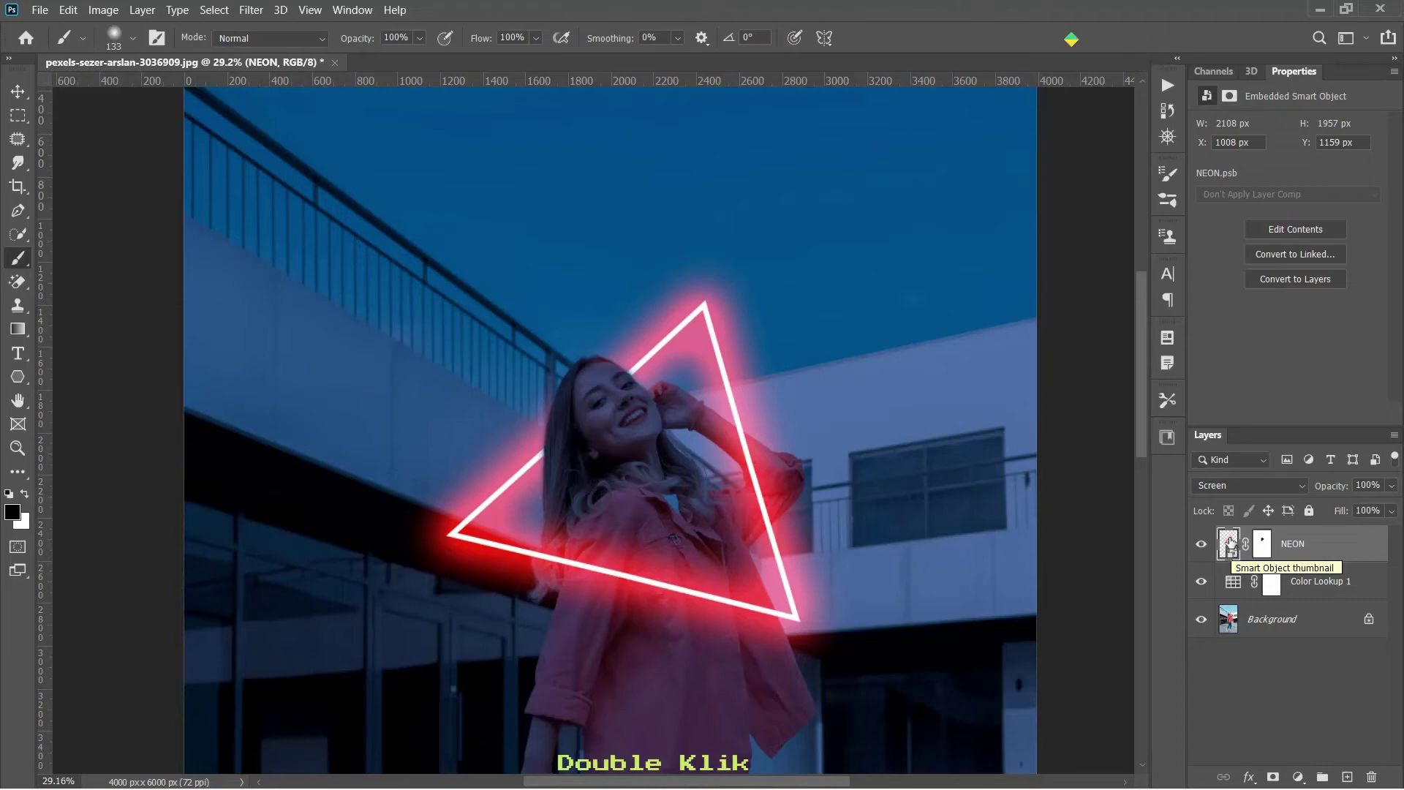
- Open NEON.psb and bring up the triangle's Outer Glow layer style settings
double_click(1230, 545)
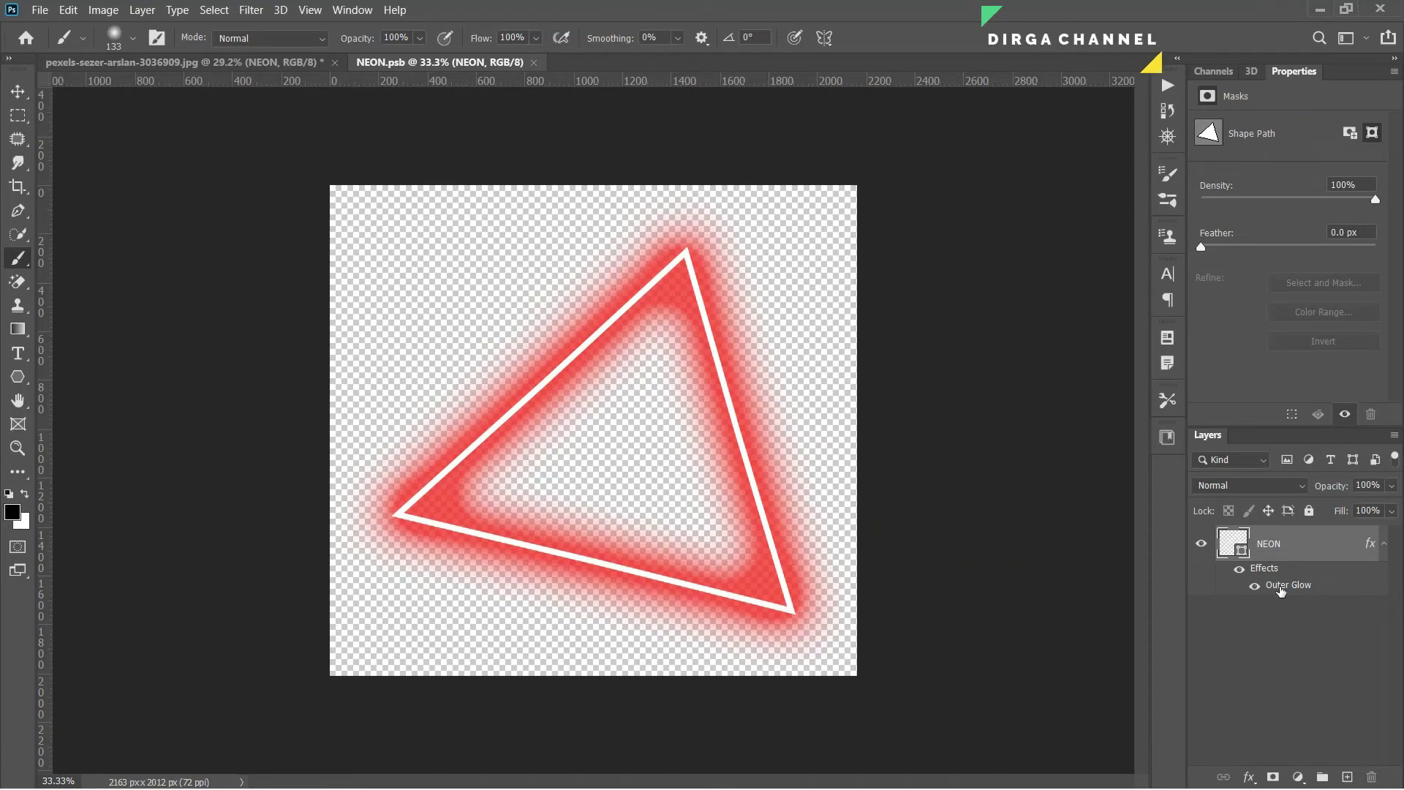
double_click(1280, 585)
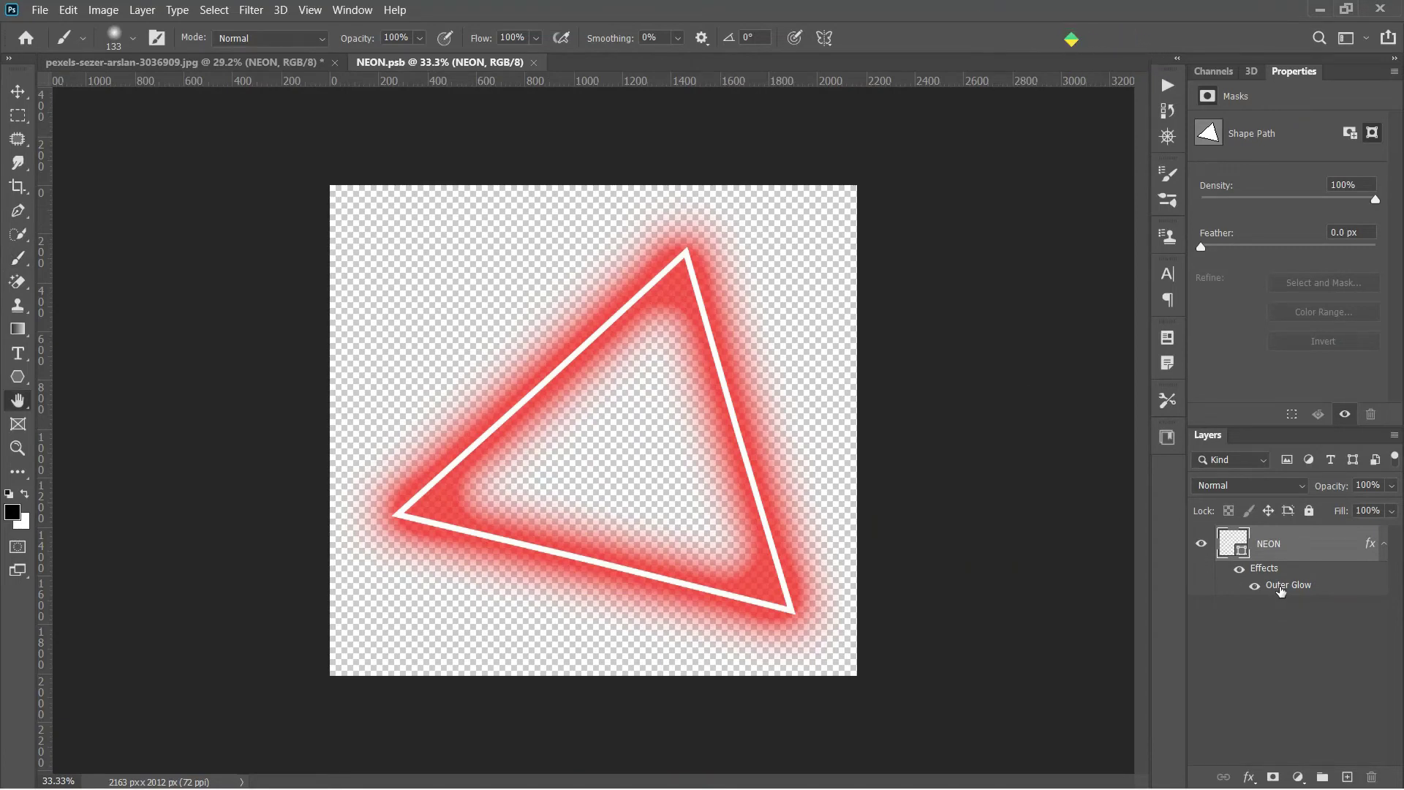
- Set the Outer Glow colour to cyan in the Color Picker and apply the layer style
click(981, 245)
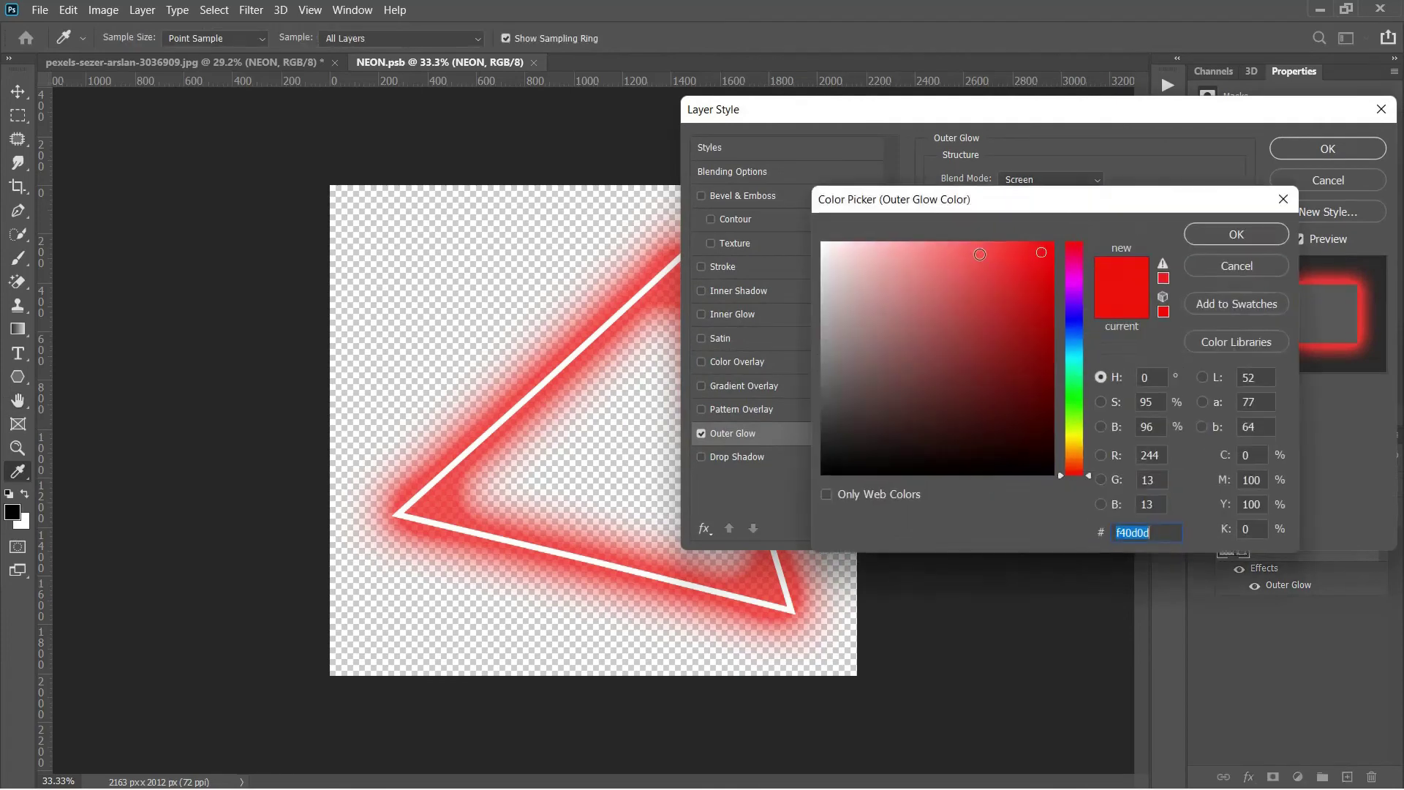
drag(1087, 474, 1087, 362)
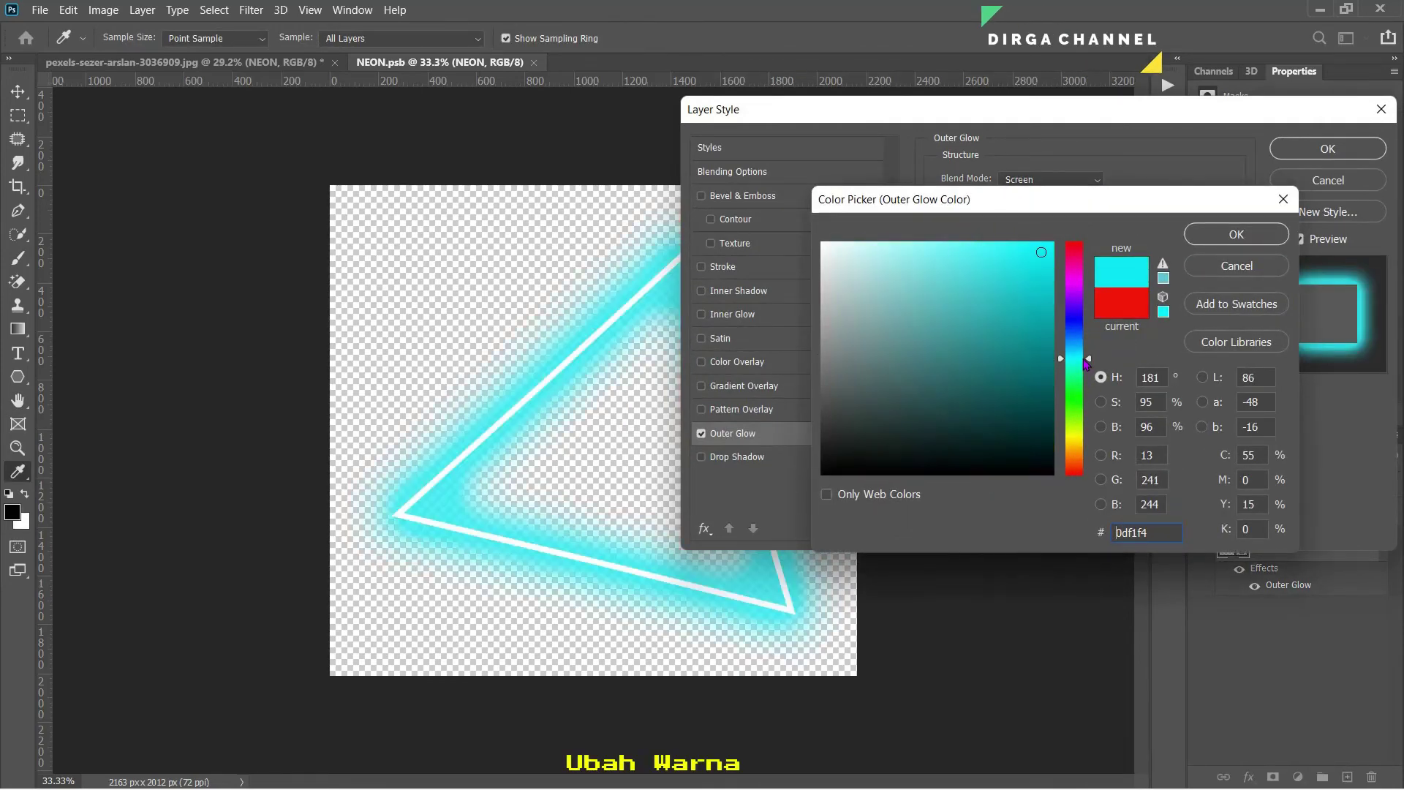
click(1222, 233)
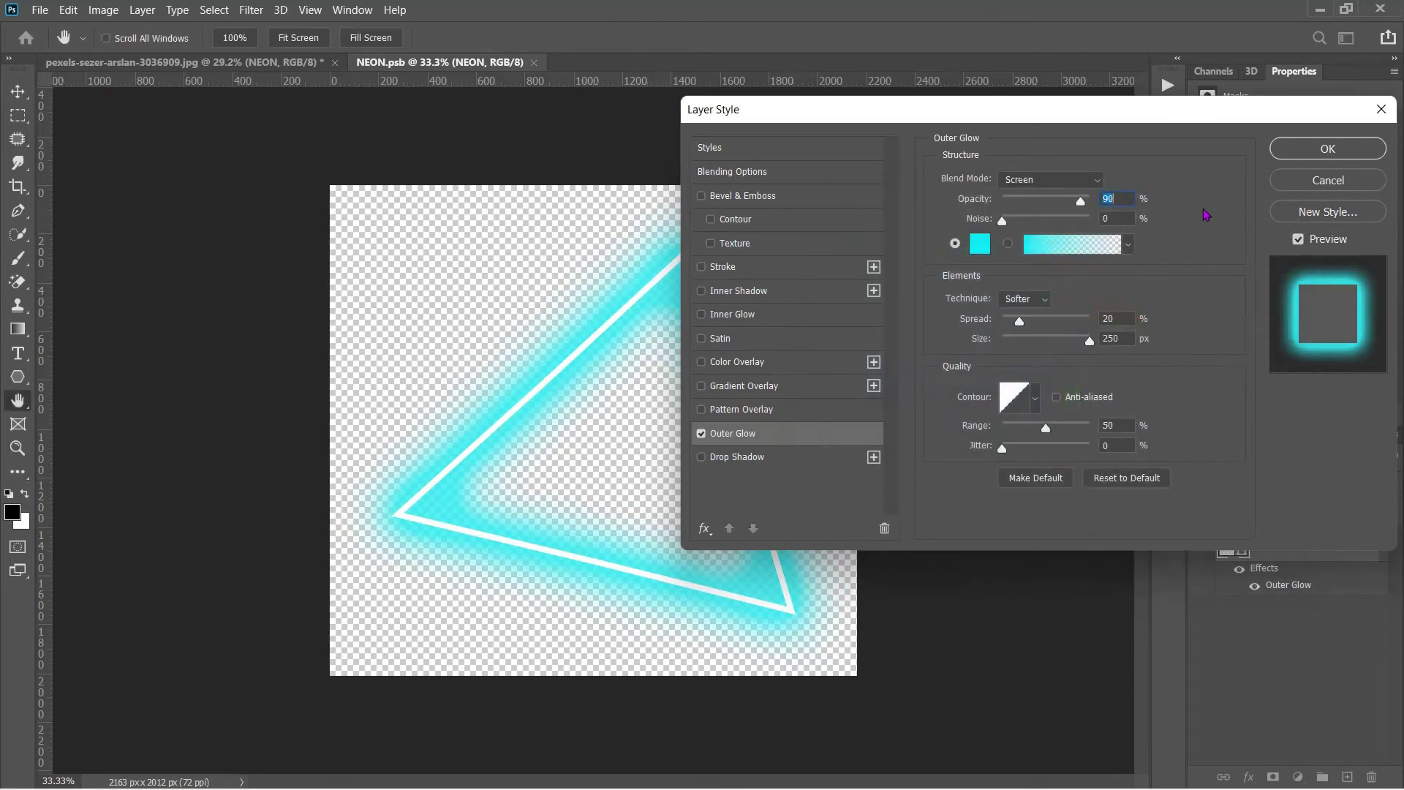
drag(881, 117, 896, 142)
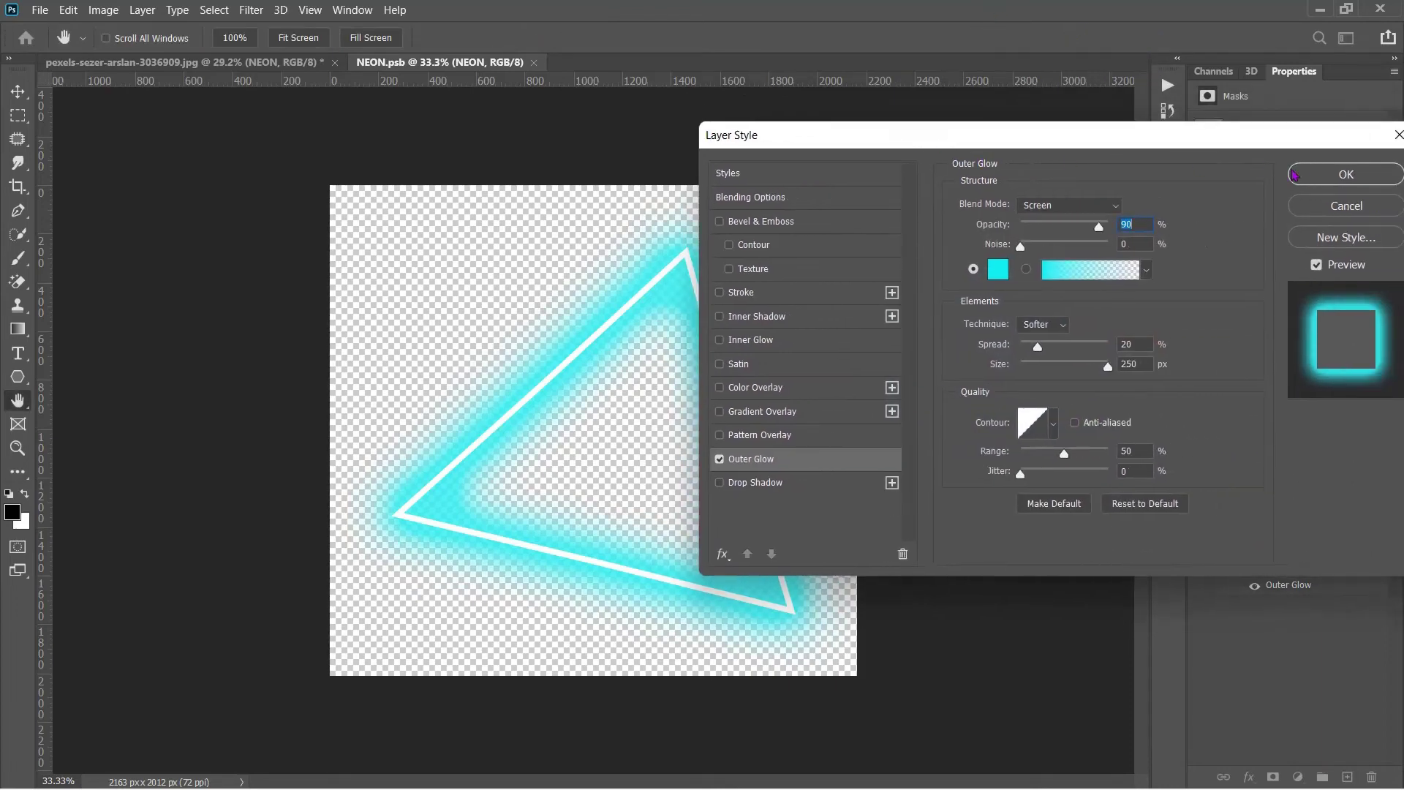
click(1319, 173)
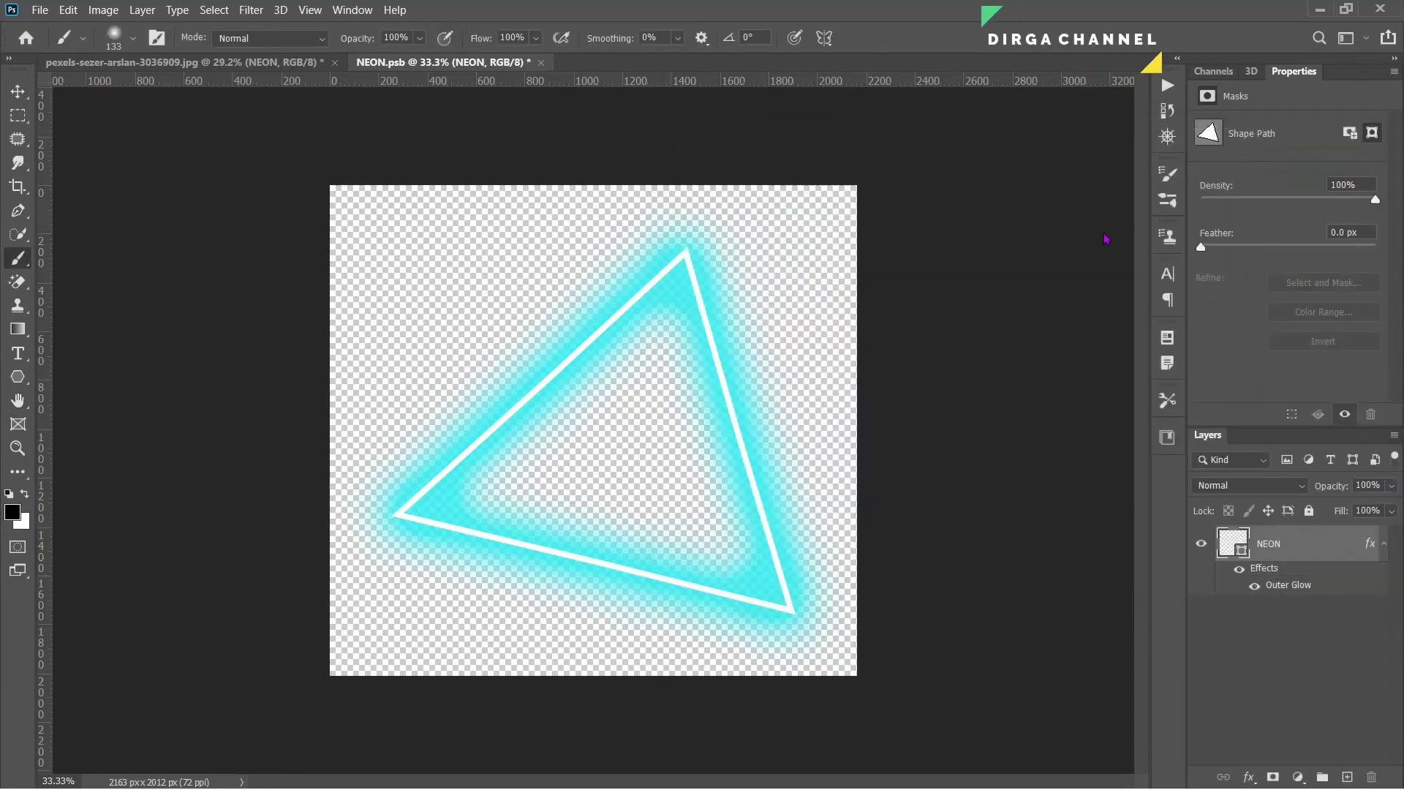
- Save NEON.psb, then review the cyan-glowing triangle in the pexels photo
key(ctrl+s)
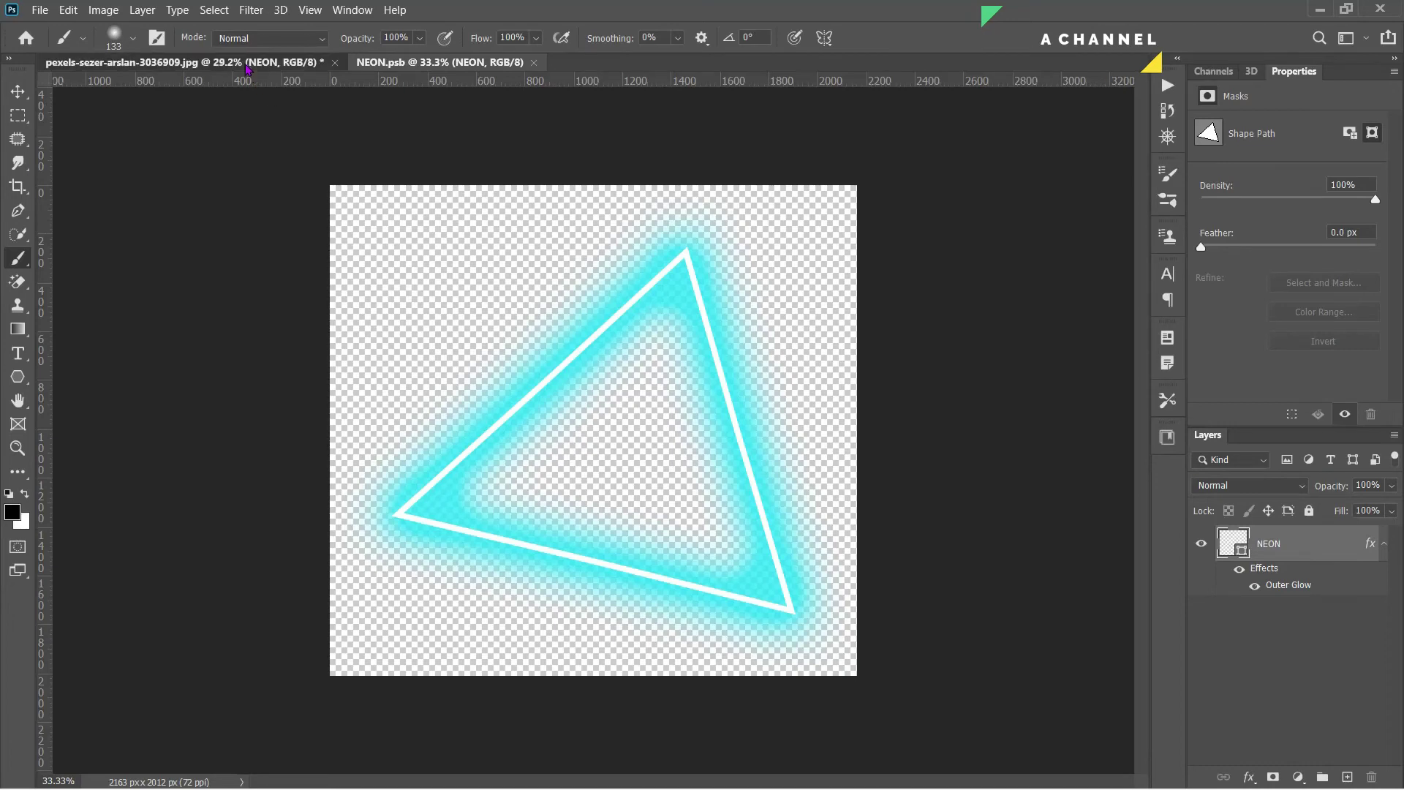
click(253, 62)
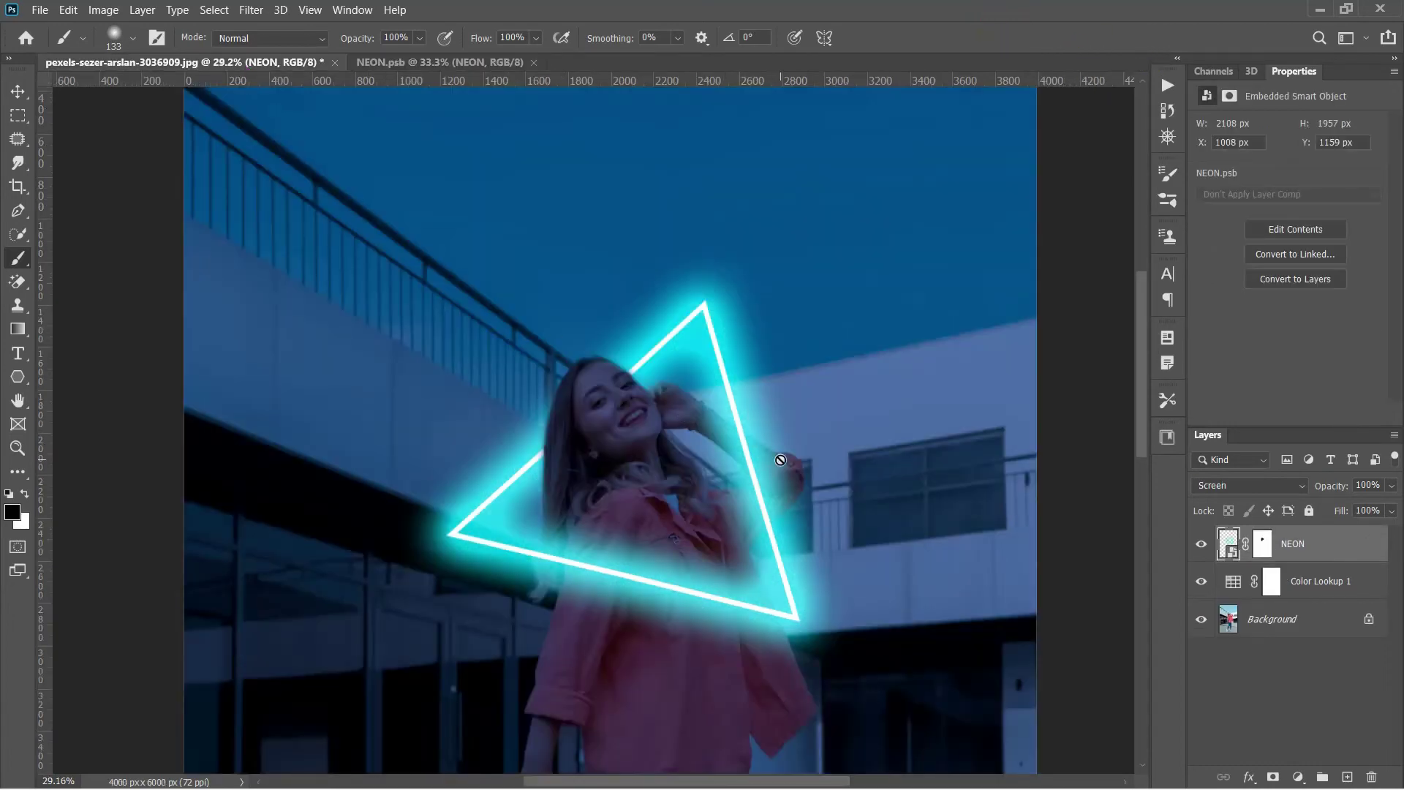
scroll(780, 460, down, 3)
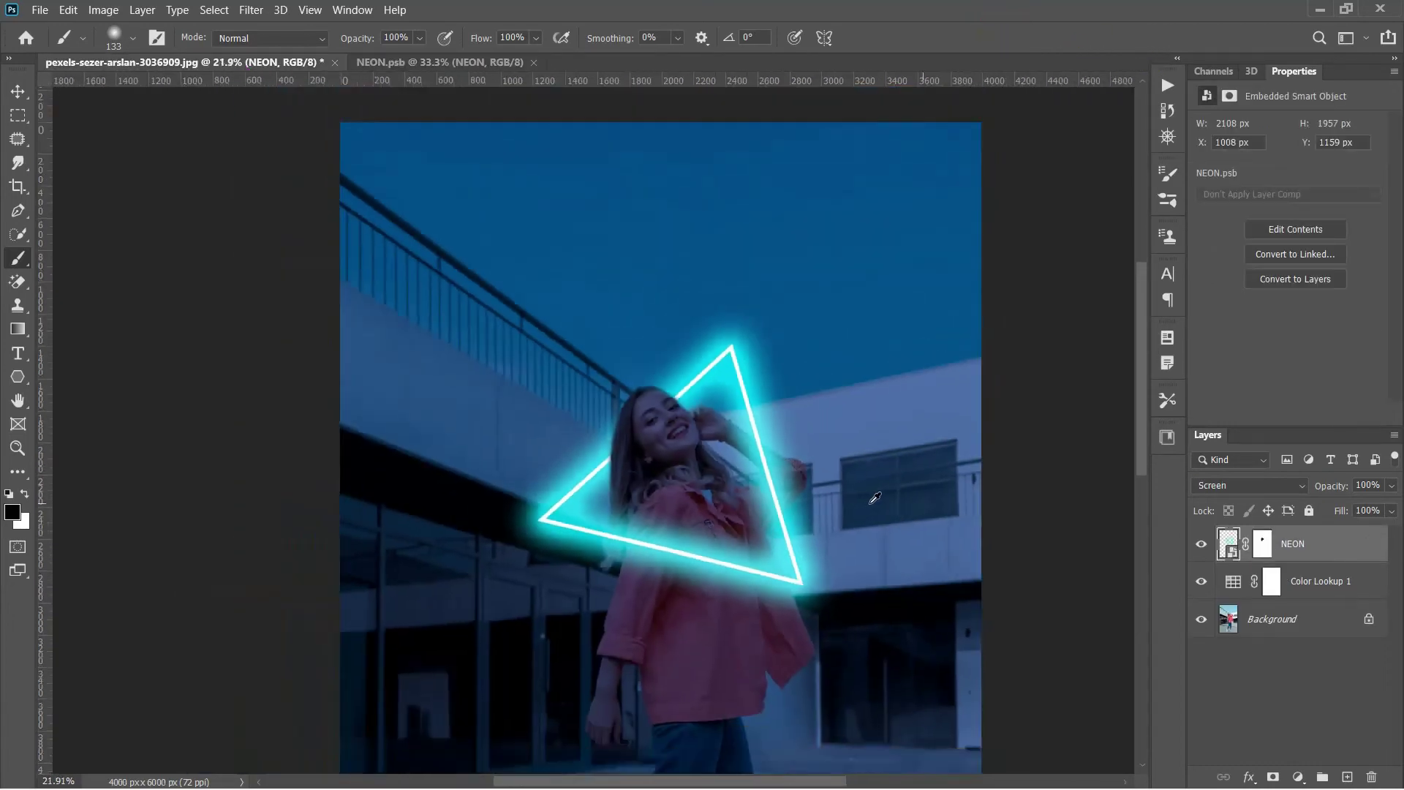
scroll(891, 505, down, 1)
scroll(892, 512, down, 1)
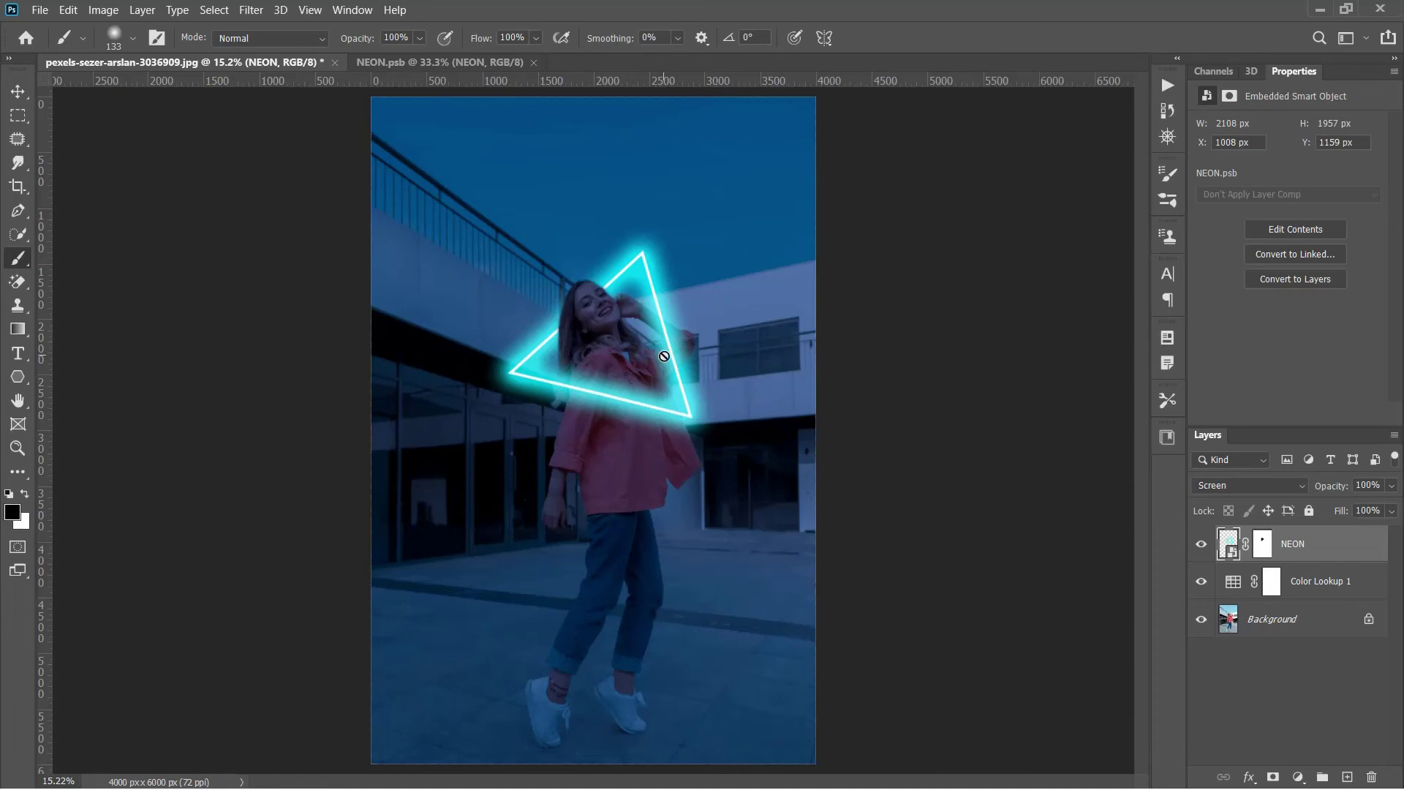
scroll(635, 269, up, 2)
scroll(640, 272, up, 1)
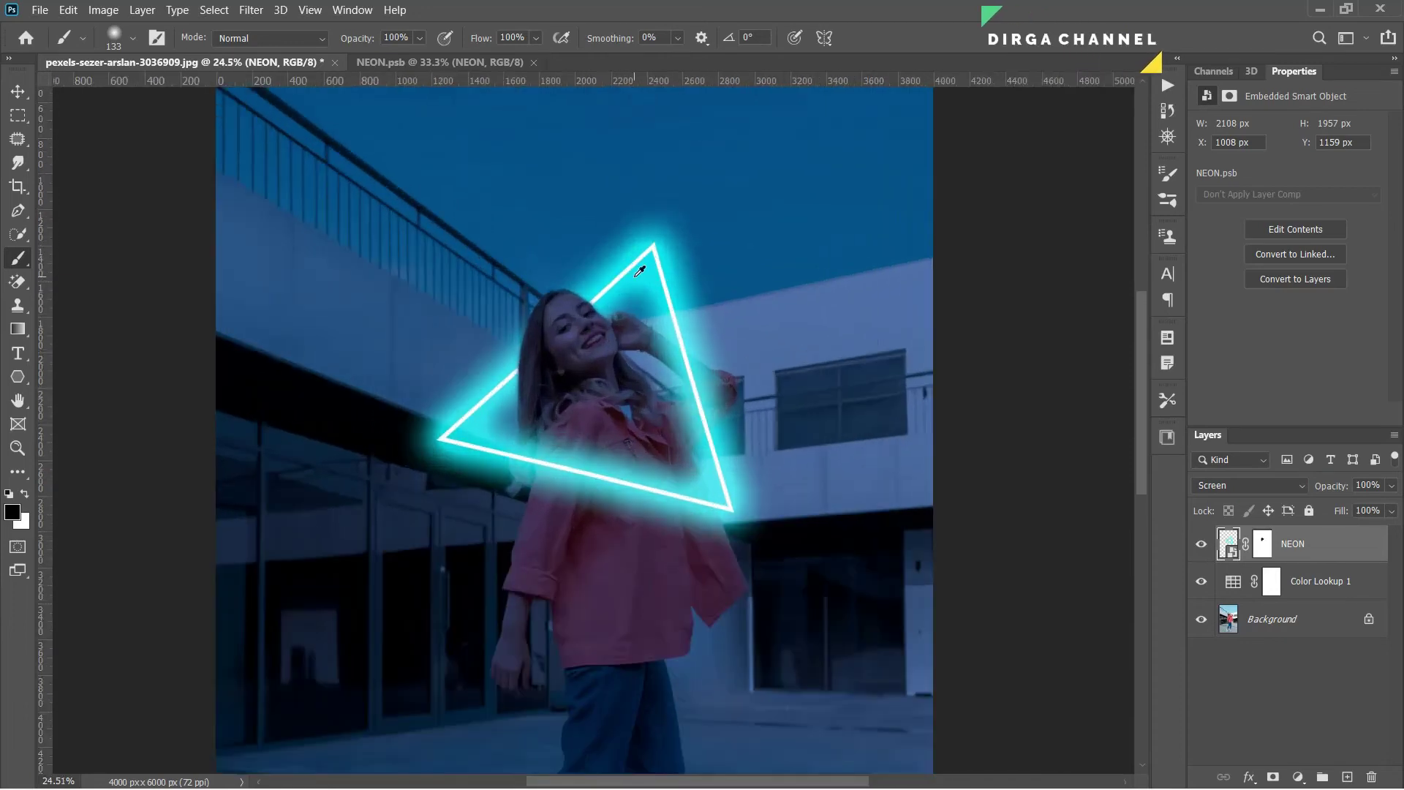
scroll(640, 272, up, 1)
scroll(593, 278, up, 1)
scroll(470, 302, up, 1)
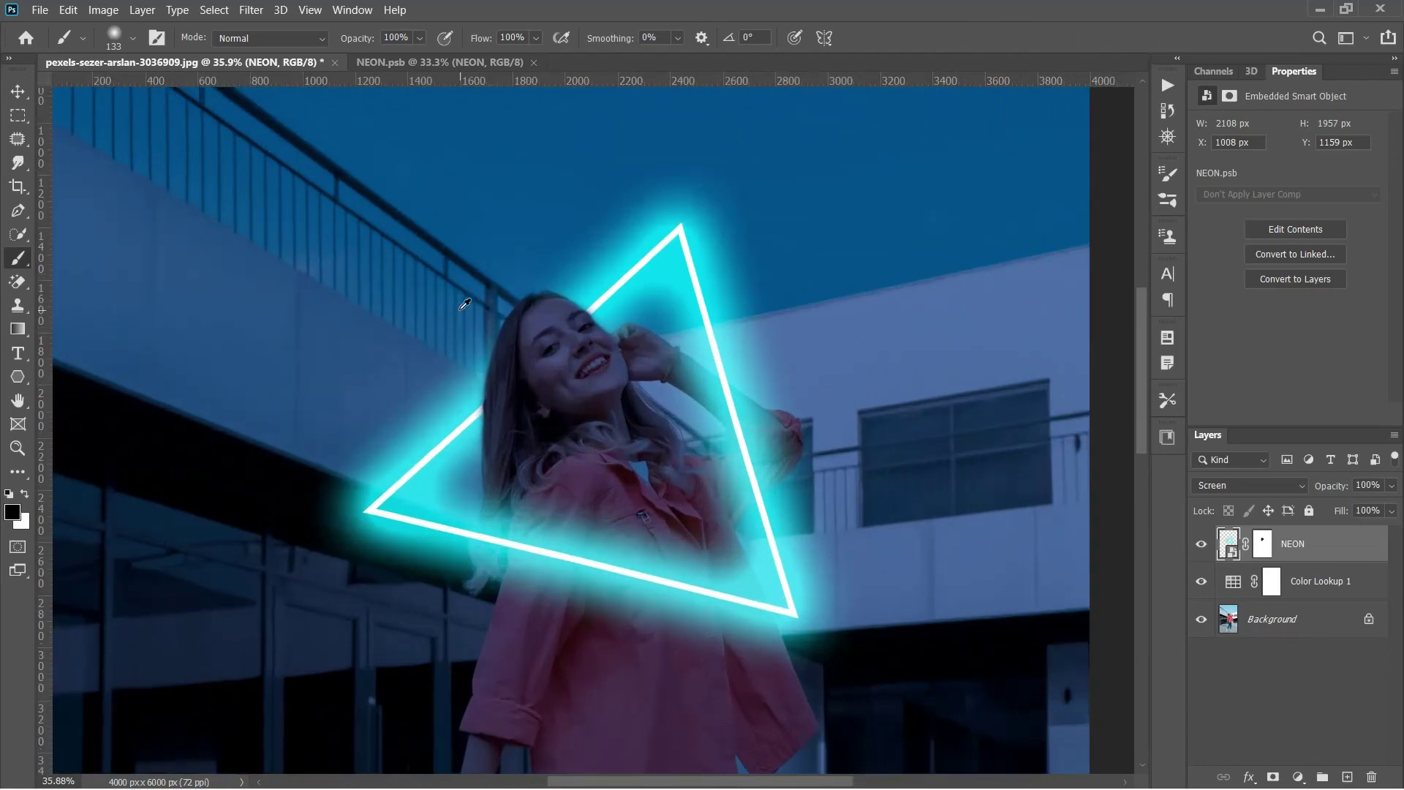
drag(656, 783, 658, 787)
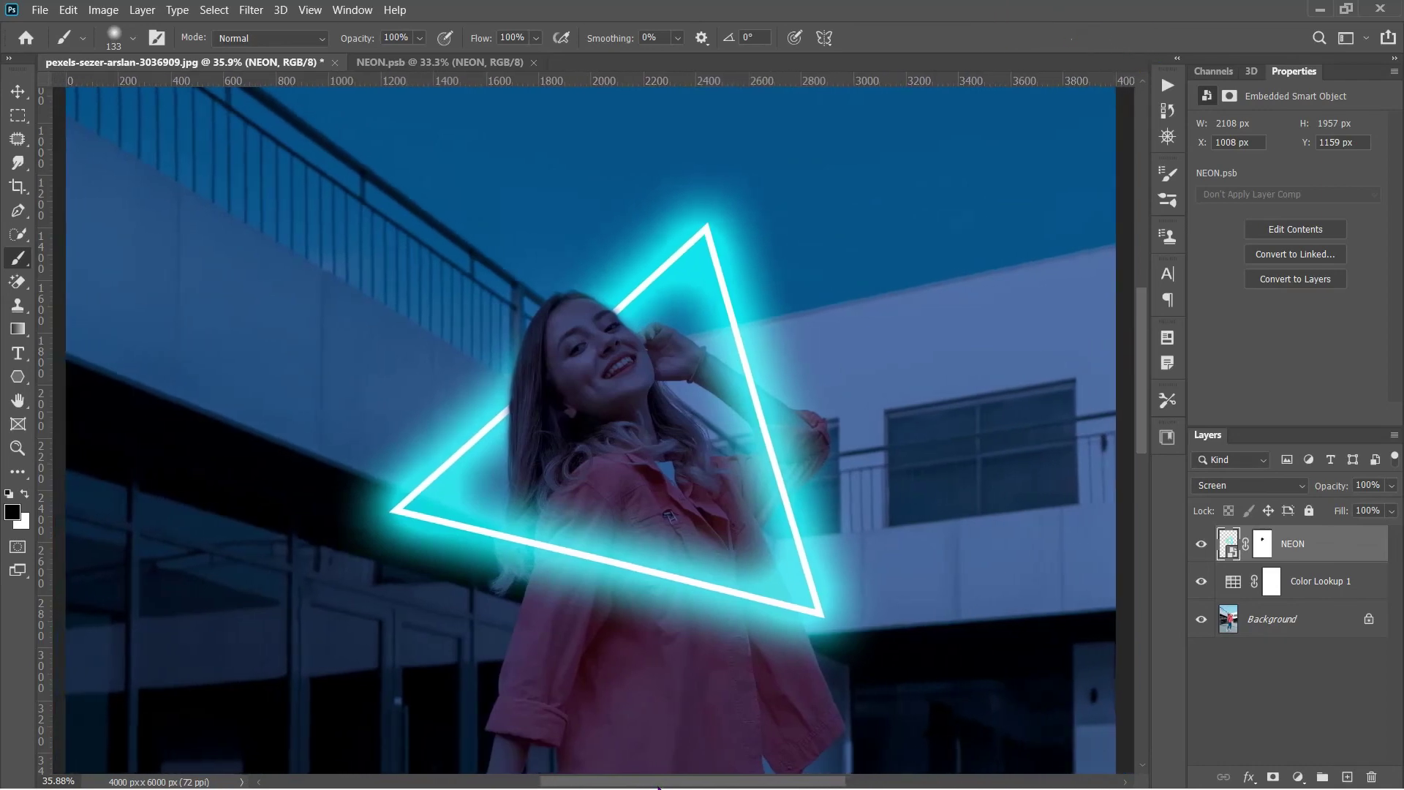